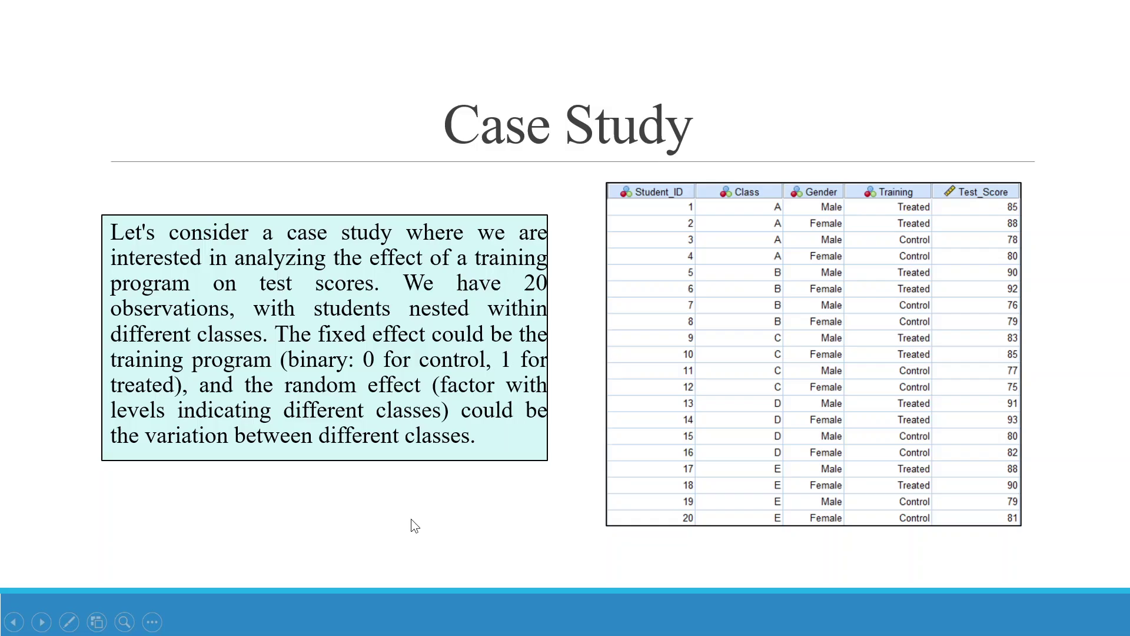
End the slide show and return to editing the deck on the Case Study slide.
key(Escape)
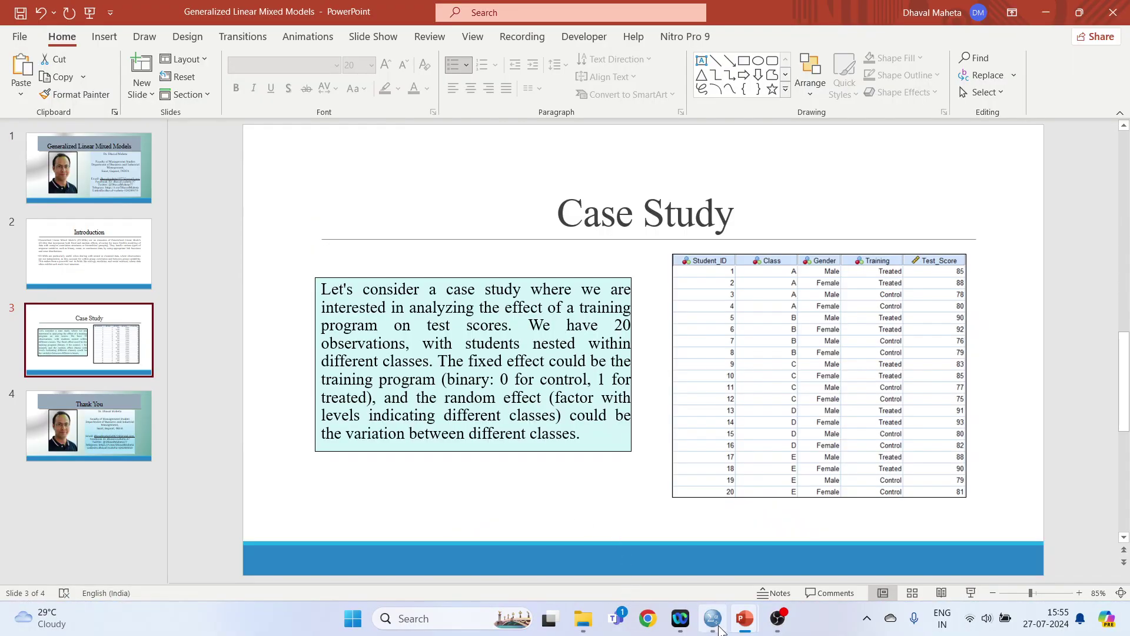
In the SPSS data editor, open Analyze > Mixed Models > Generalized Linear.
click(717, 625)
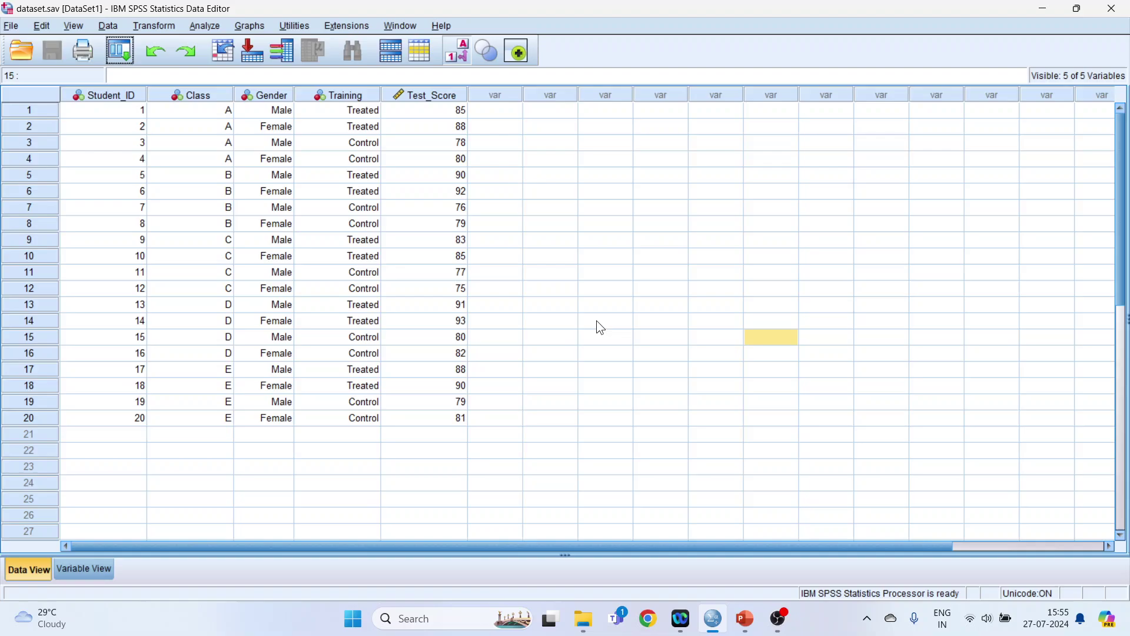
drag(111, 114, 424, 416)
click(662, 310)
click(200, 27)
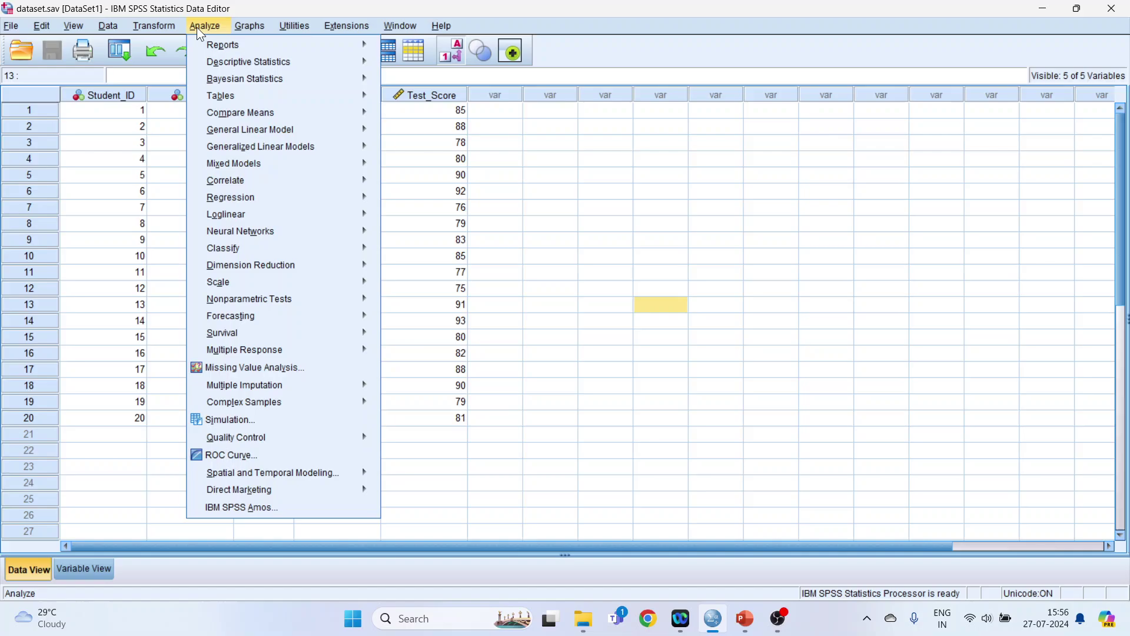
mouse_move(283, 171)
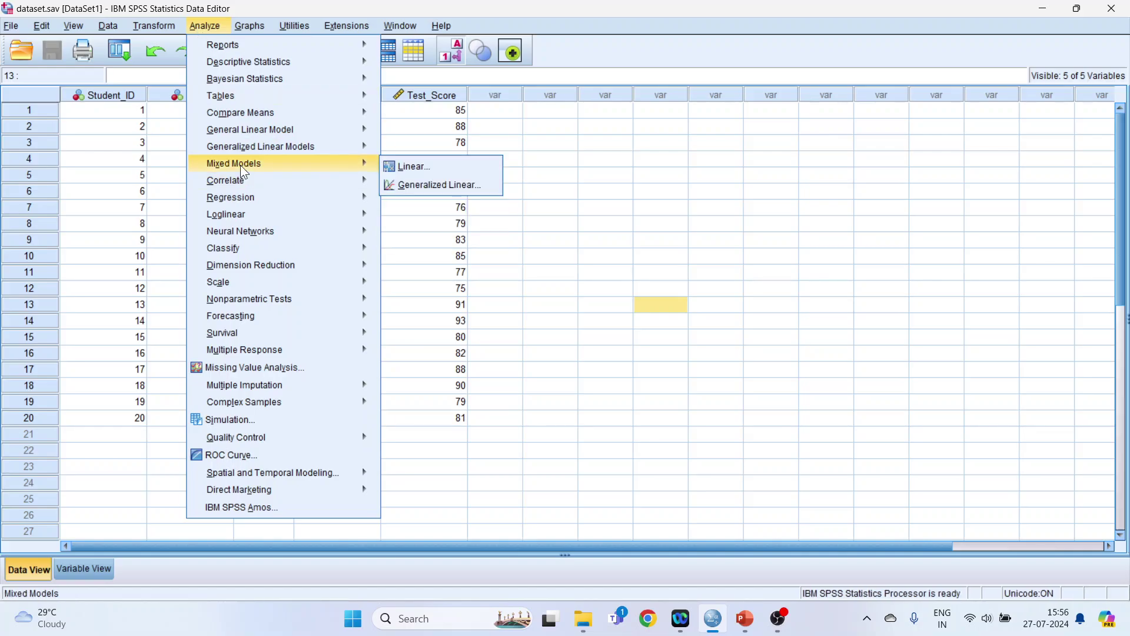
click(440, 186)
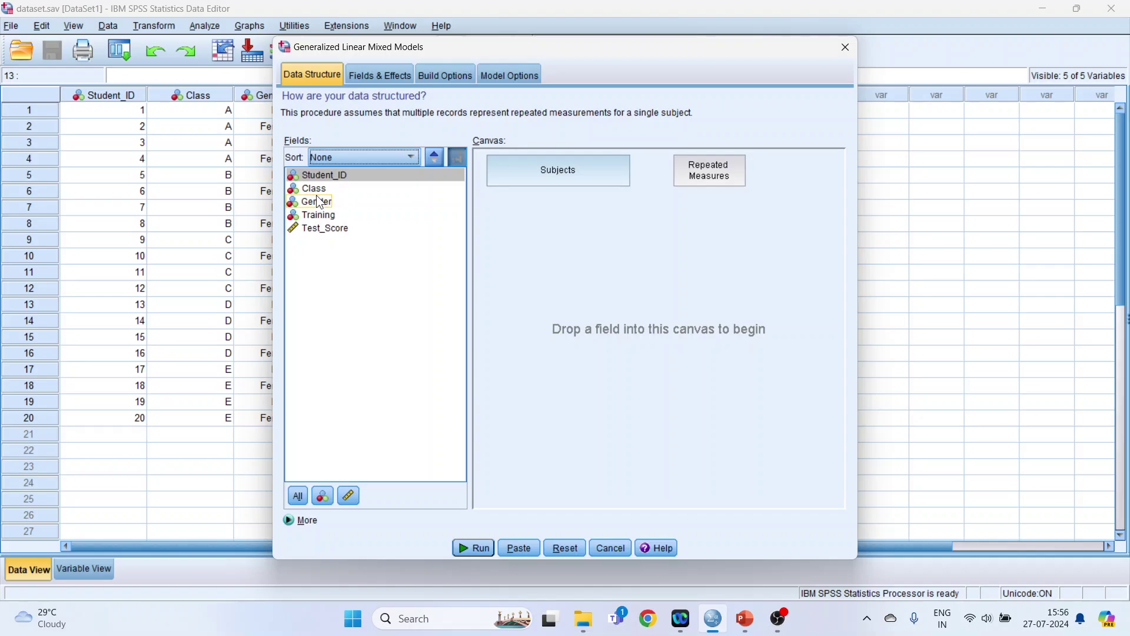
Nest Class, Gender and Training as the subject structure.
click(315, 188)
drag(447, 55, 678, 53)
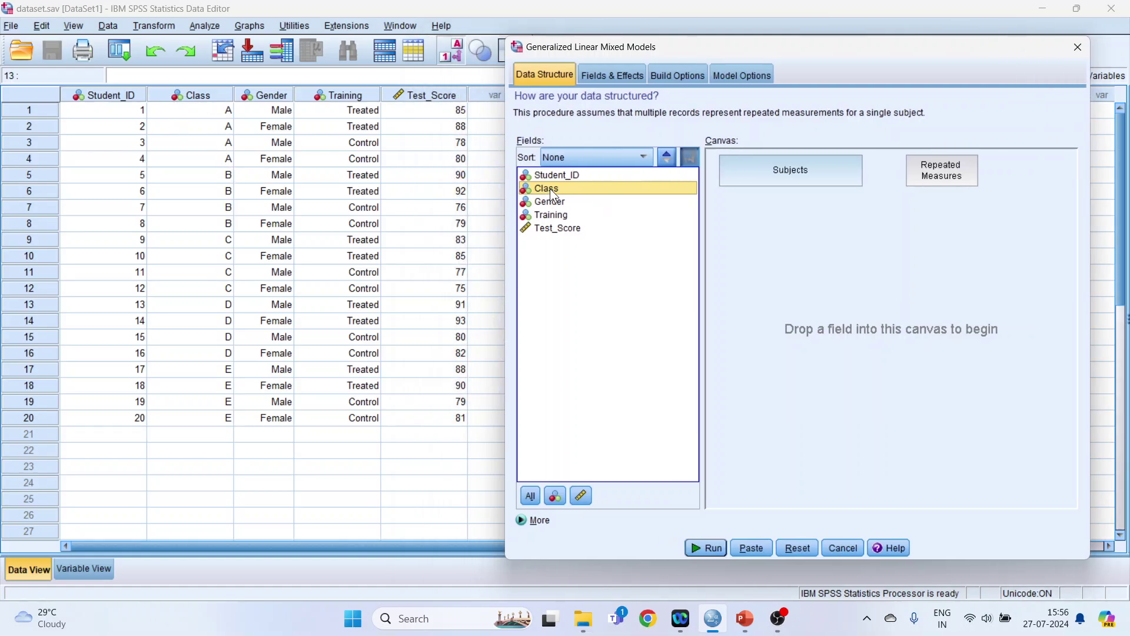
drag(550, 189, 763, 170)
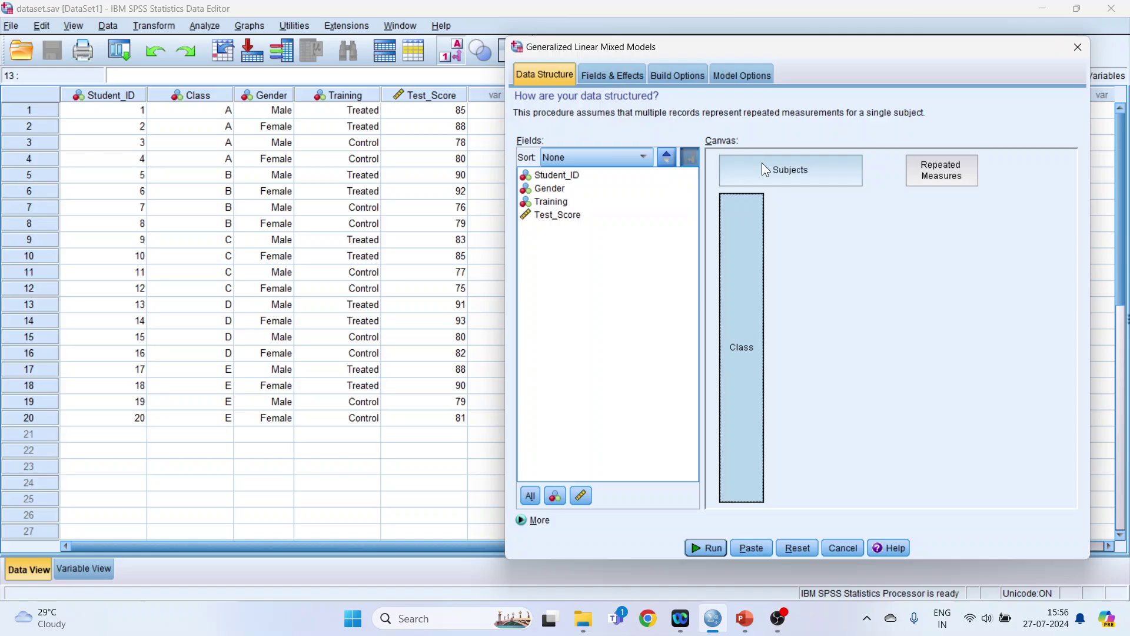
drag(556, 191, 764, 171)
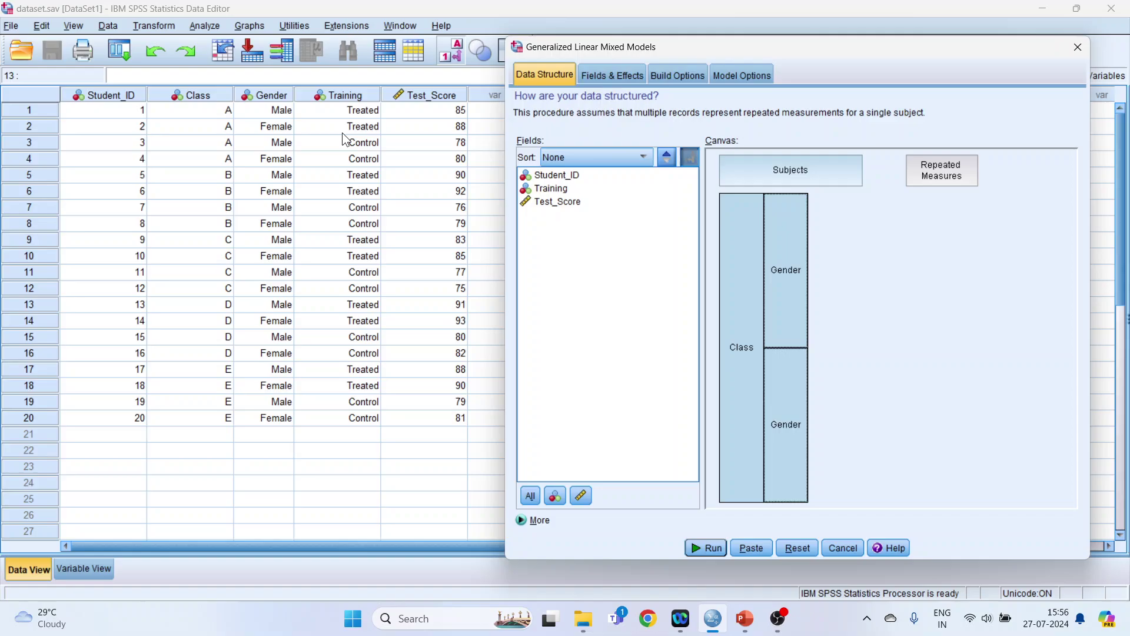
click(553, 189)
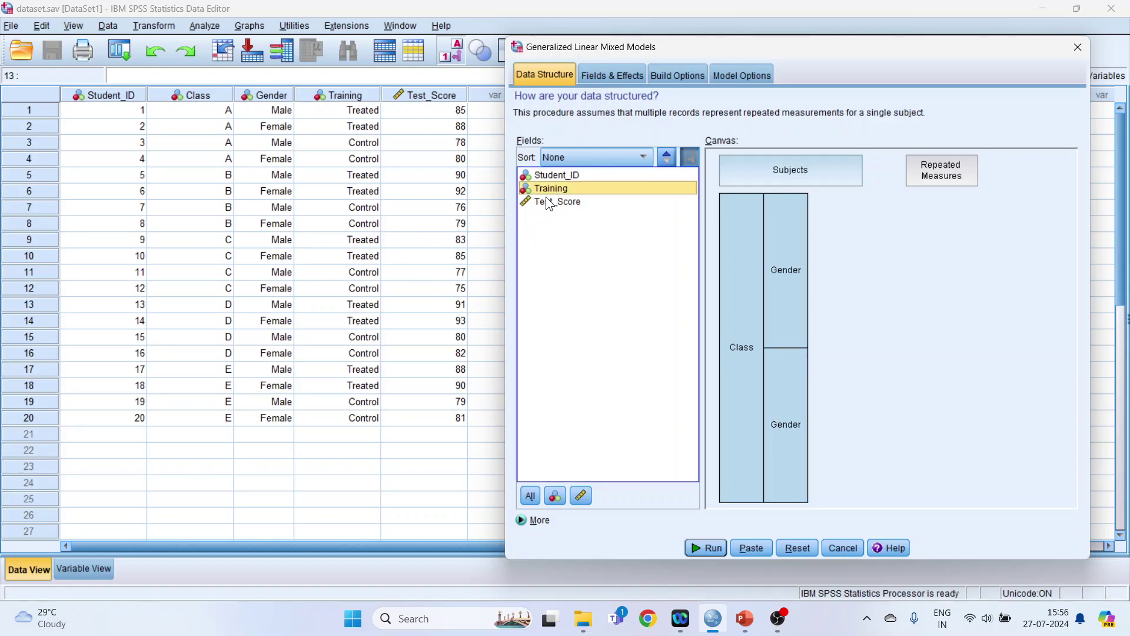
drag(558, 198, 763, 172)
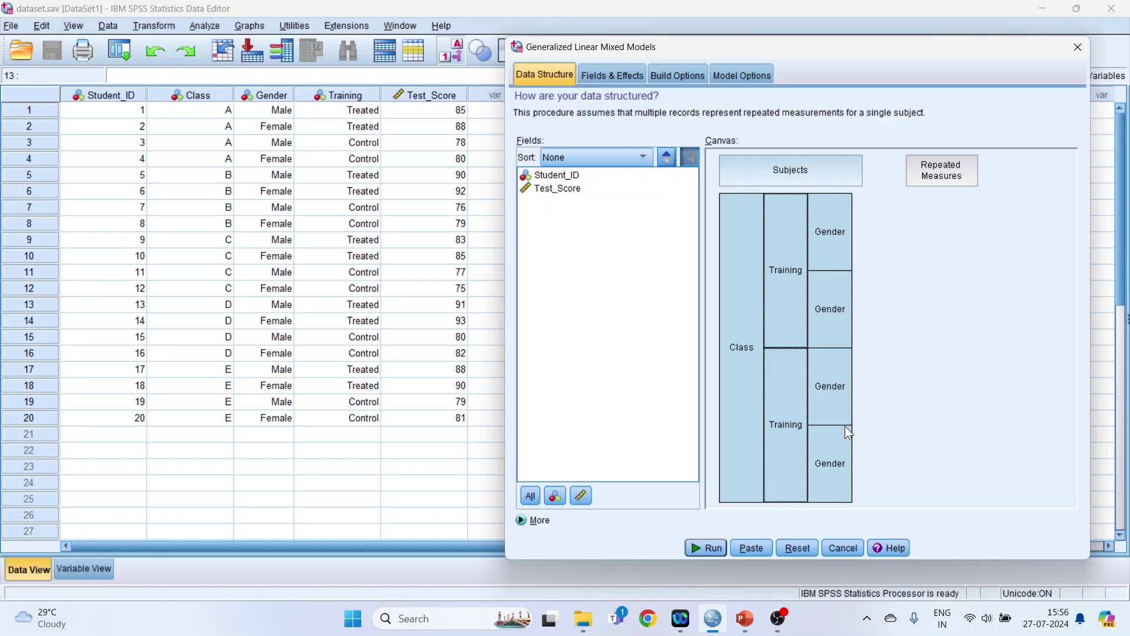
On Fields & Effects, pick Test_Score as the target and keep the Linear model.
click(618, 80)
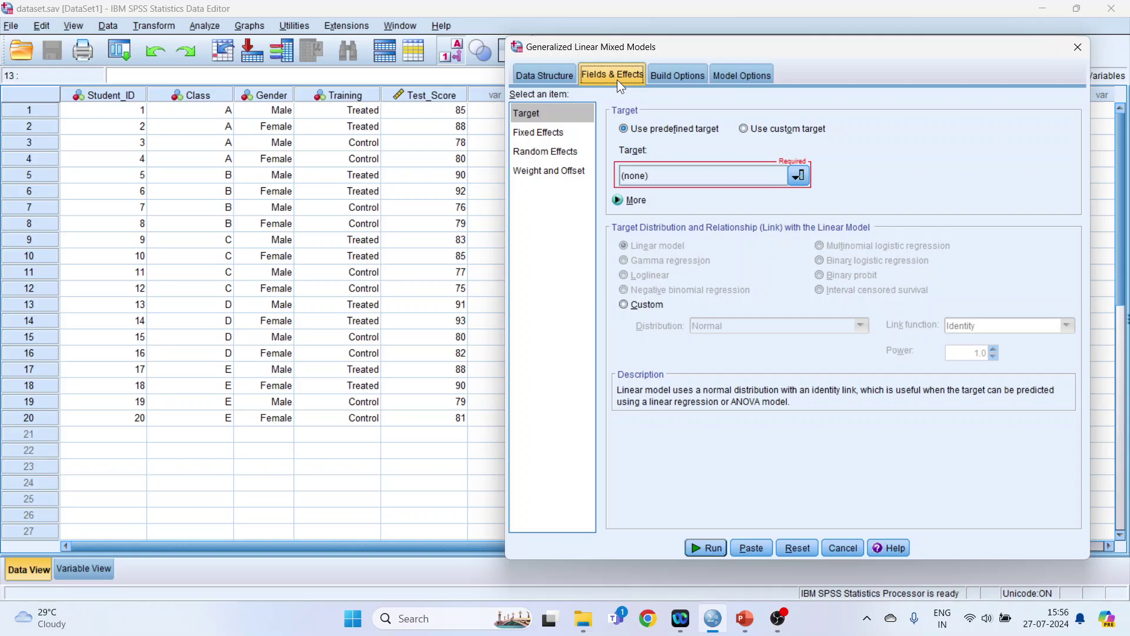
click(800, 177)
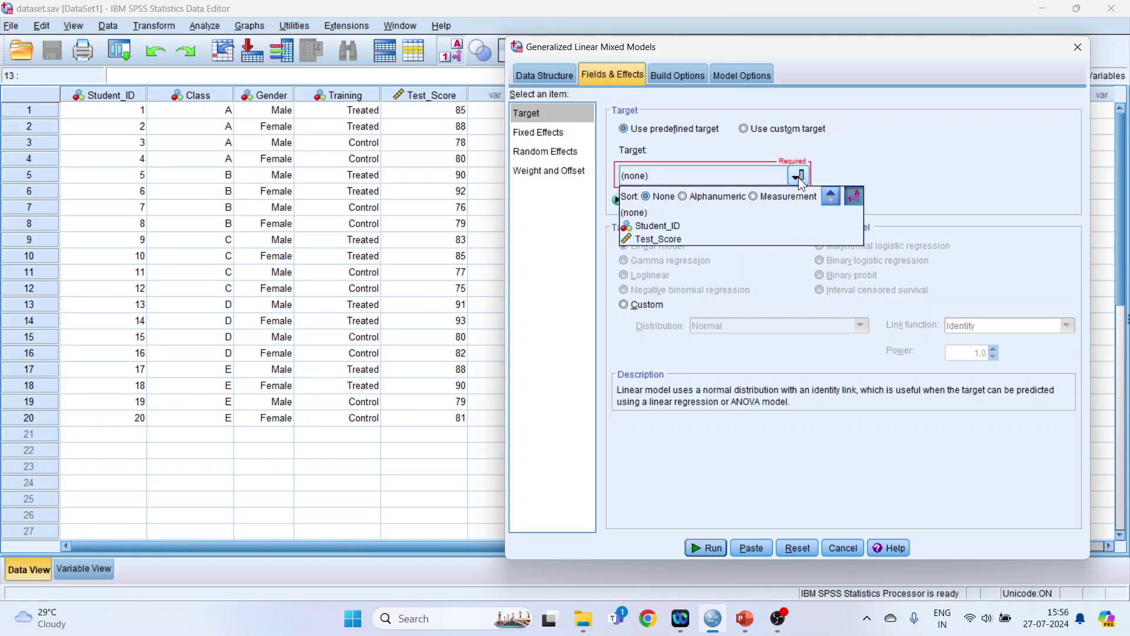
click(697, 239)
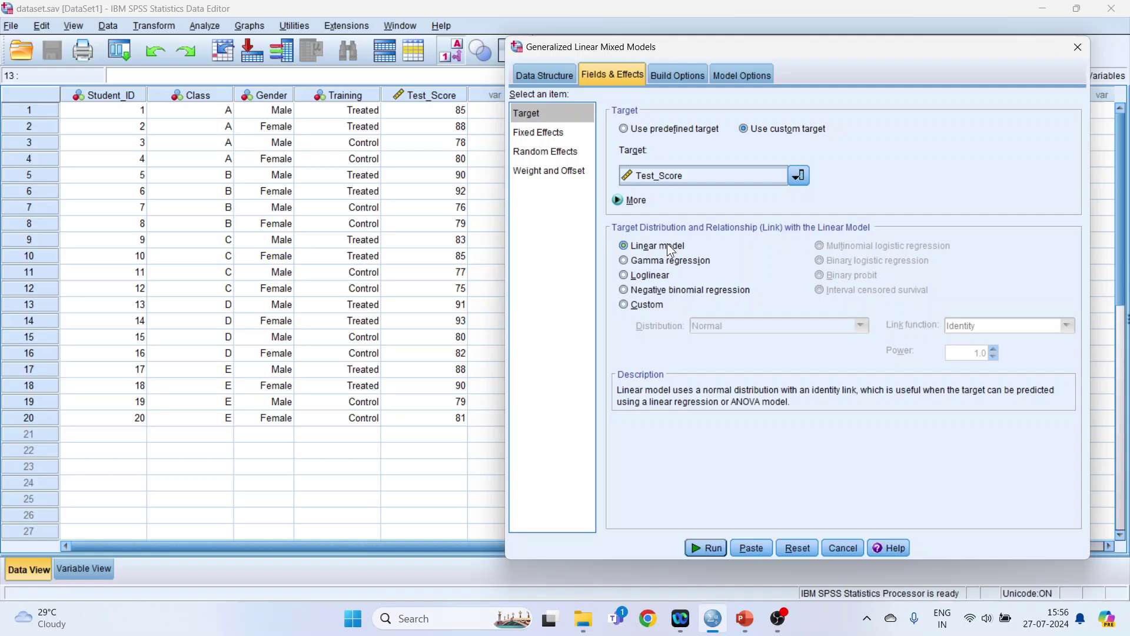
Add Class, Gender and Training as main fixed effects.
click(557, 134)
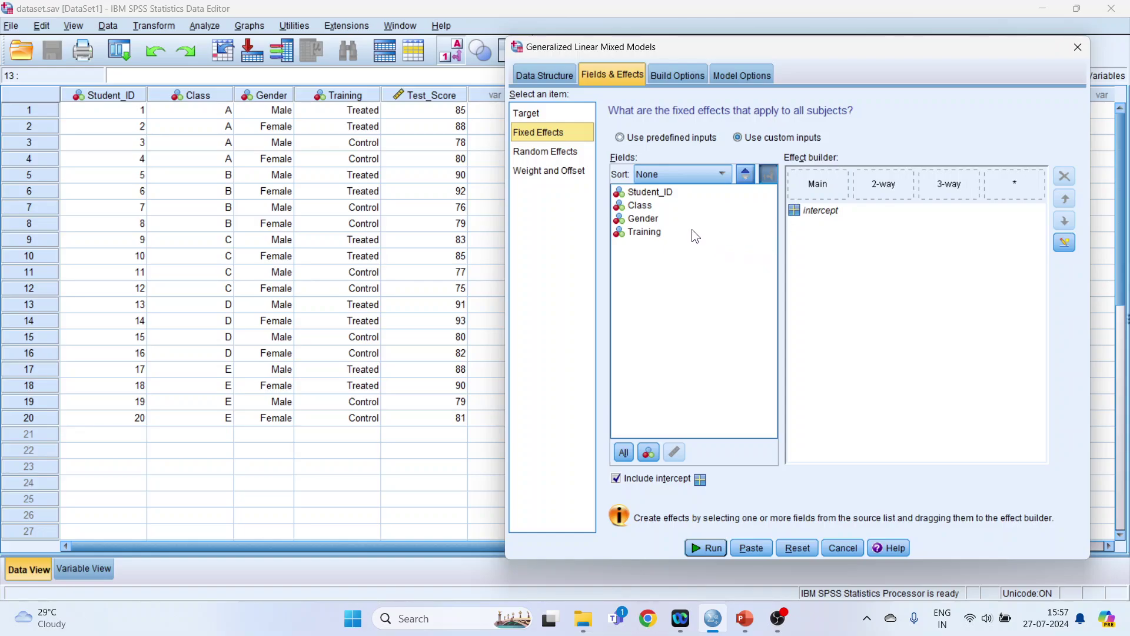
click(646, 210)
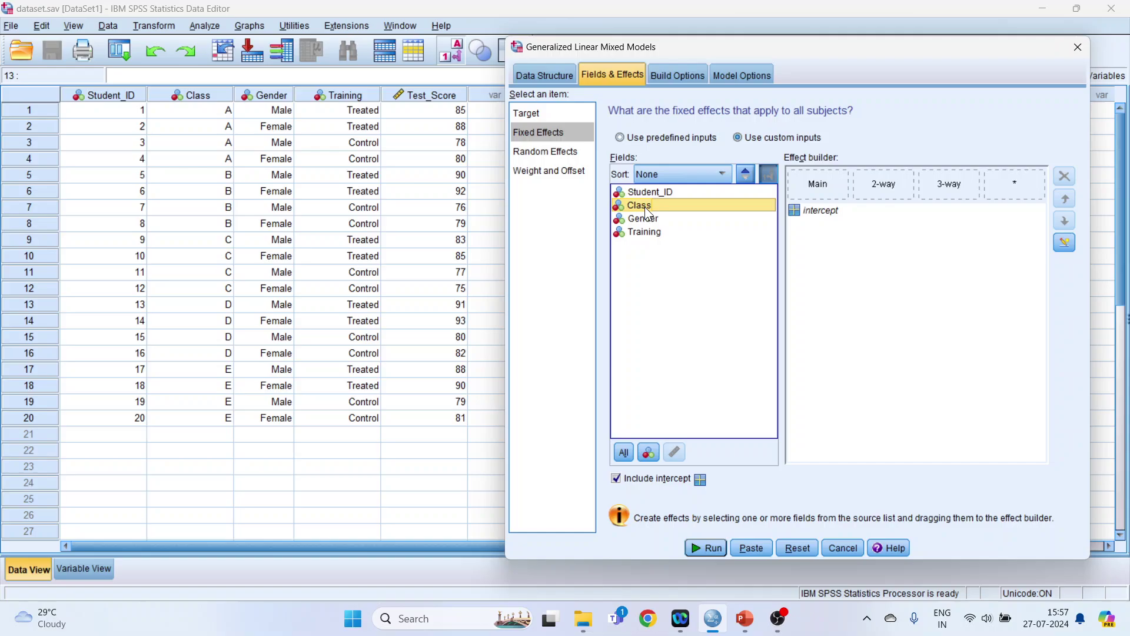
click(646, 220)
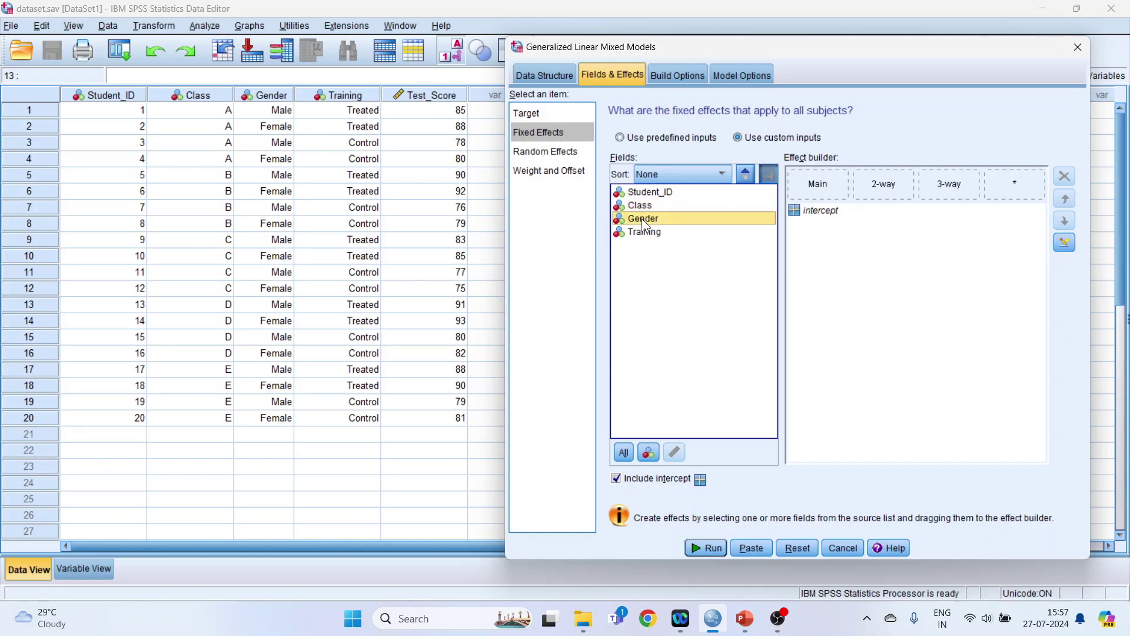
click(658, 234)
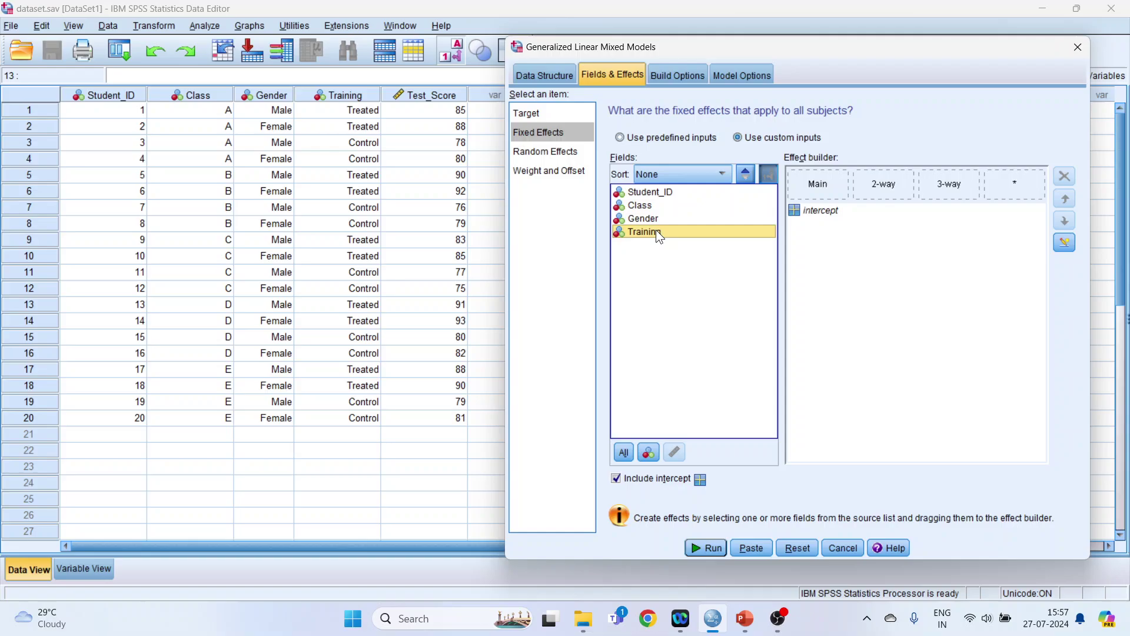
click(647, 211)
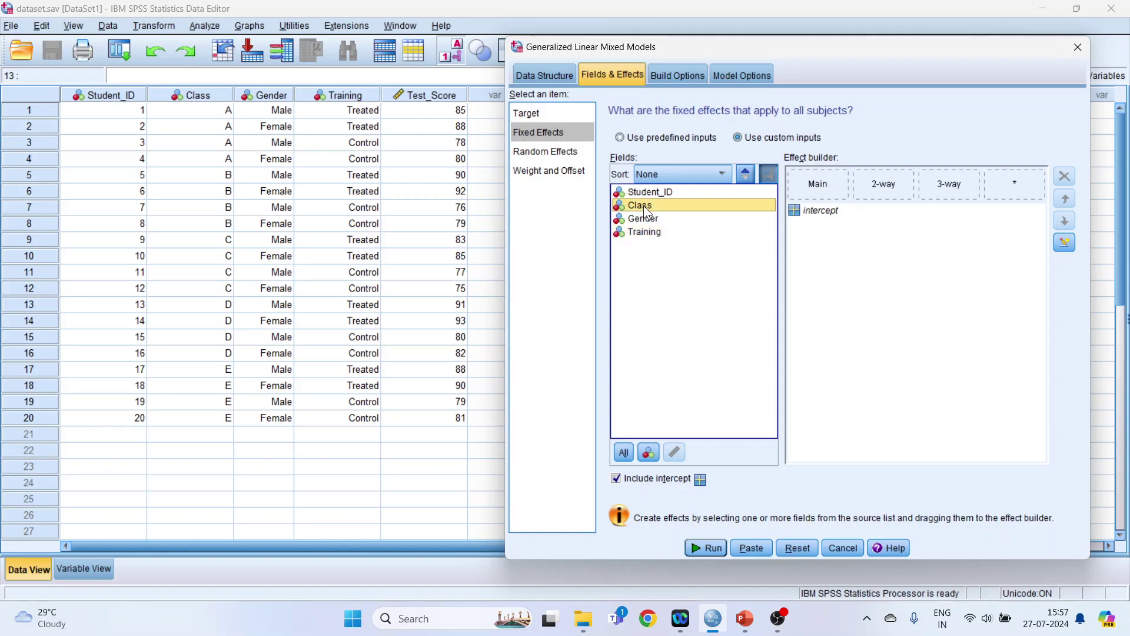
drag(648, 211, 798, 178)
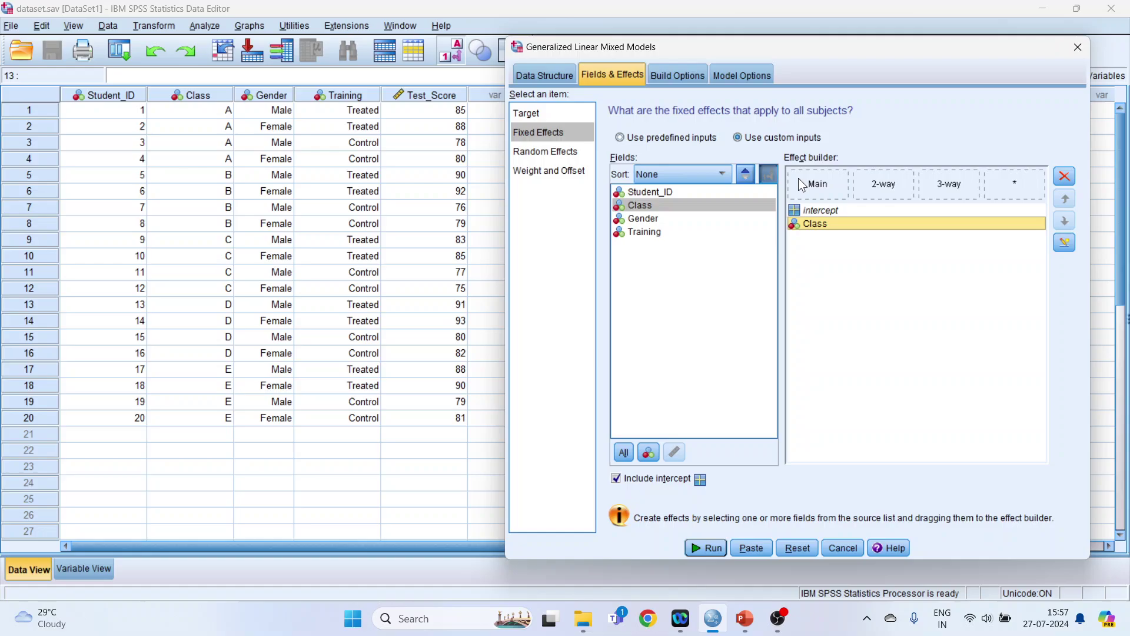
click(656, 218)
drag(654, 218, 804, 182)
click(656, 234)
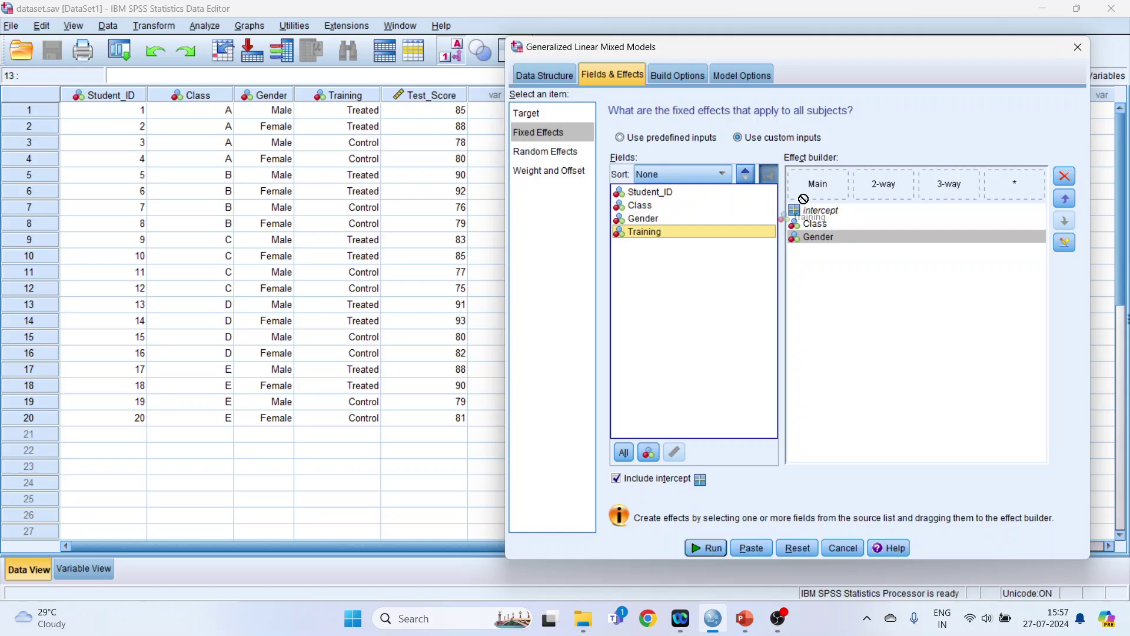
drag(803, 198, 824, 259)
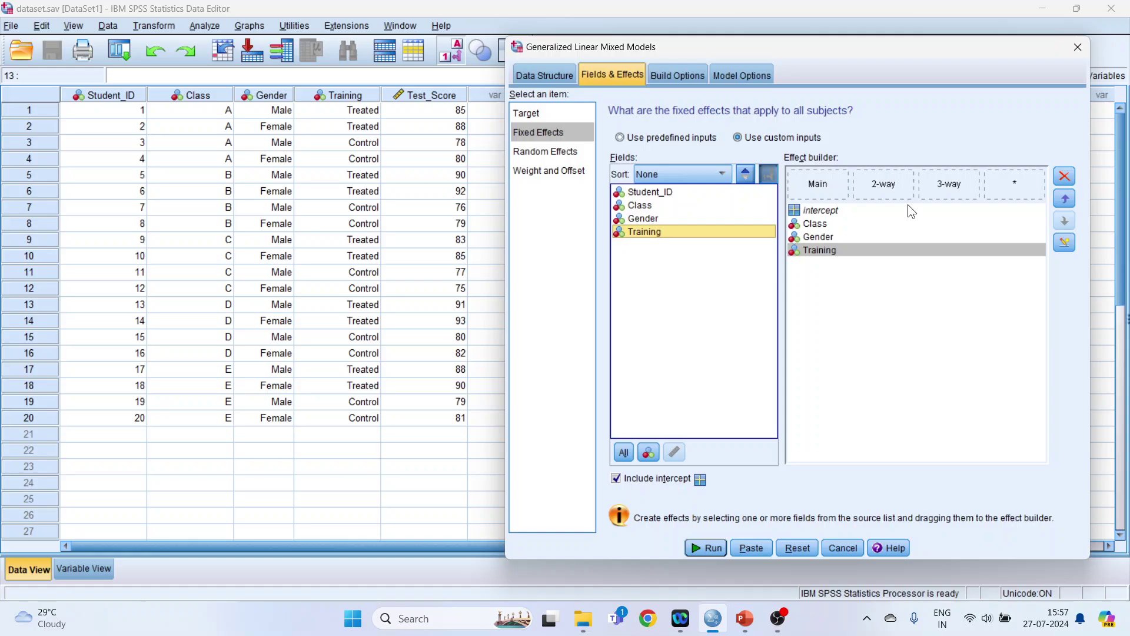
Add their two-way interactions and the three-way Class*Gender*Training term.
click(649, 206)
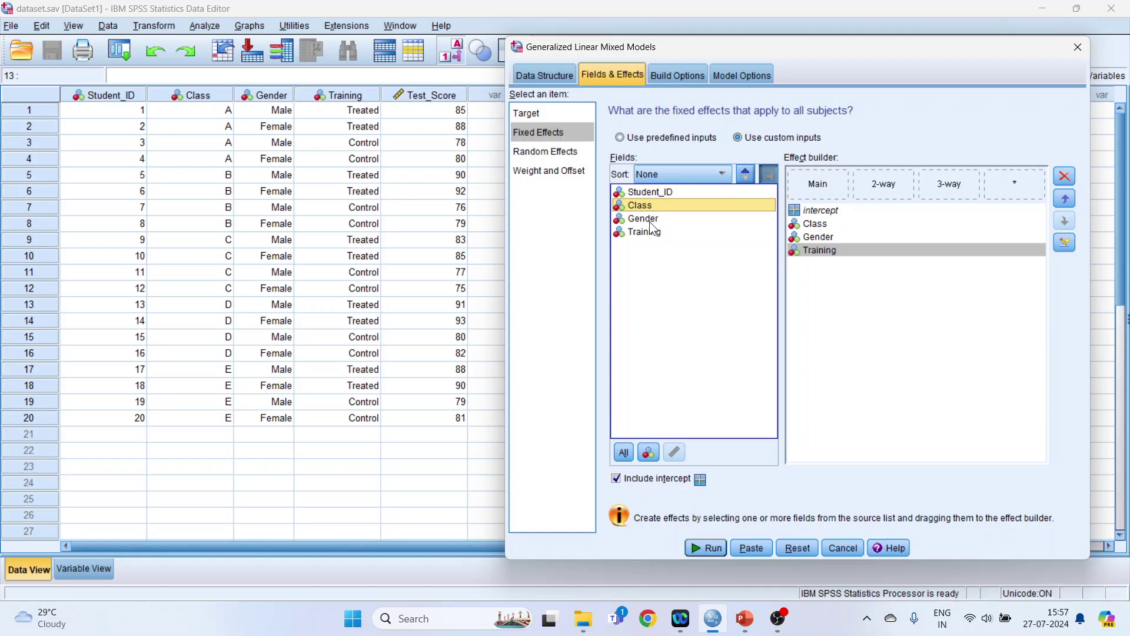
drag(650, 221, 863, 183)
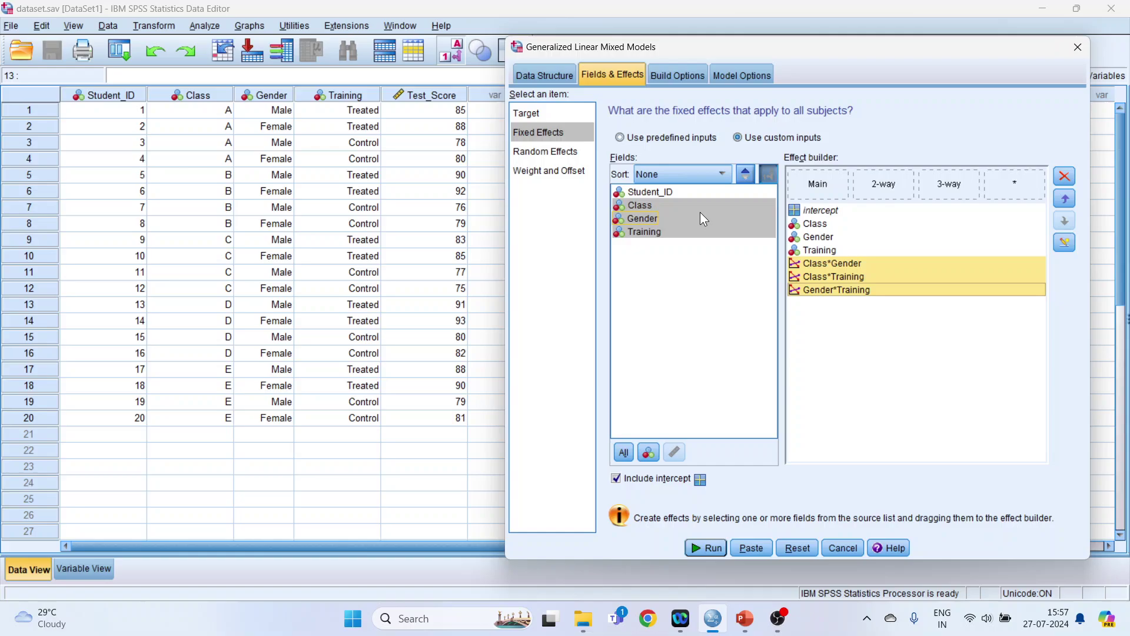
click(643, 205)
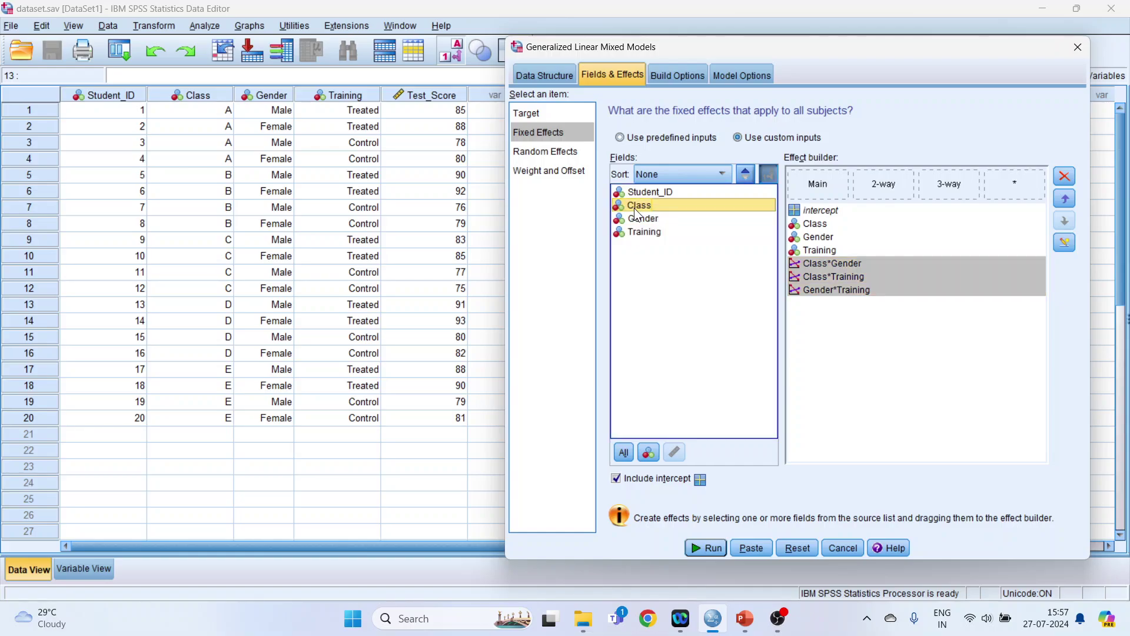
ctrl+click(642, 218)
ctrl+click(644, 229)
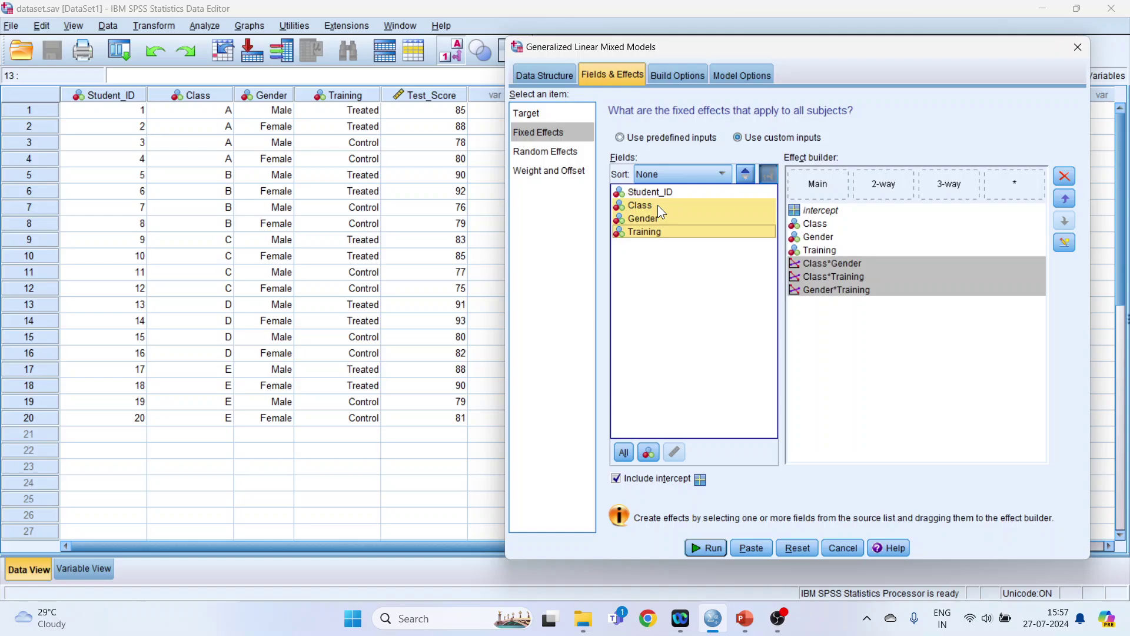
drag(658, 205, 943, 190)
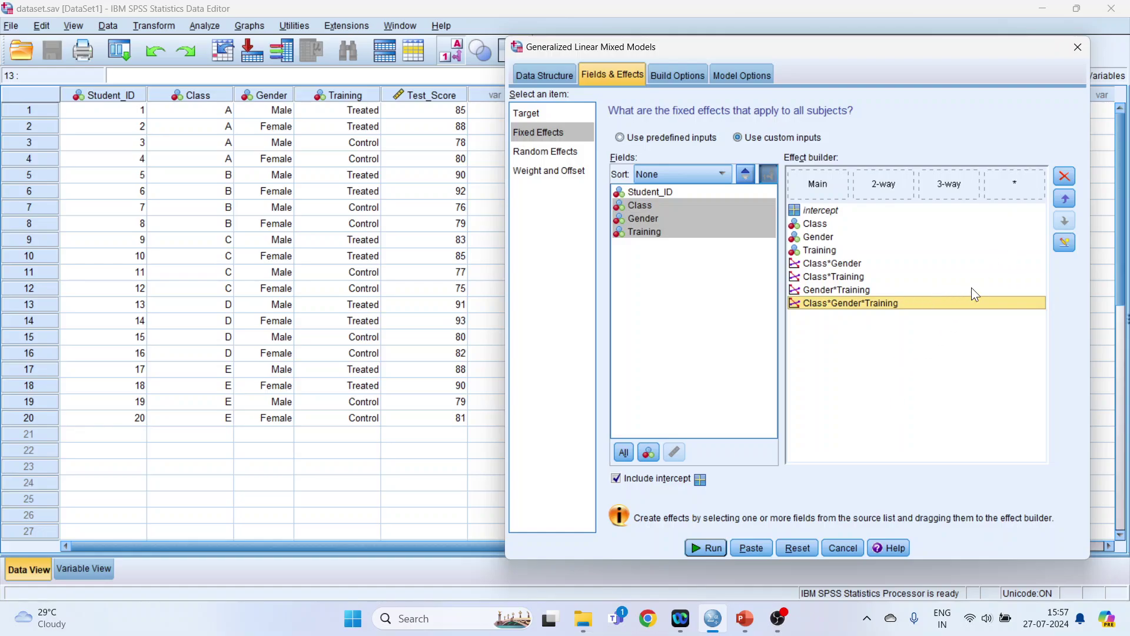
Delete every fixed effect term, leaving only the intercept.
click(1064, 176)
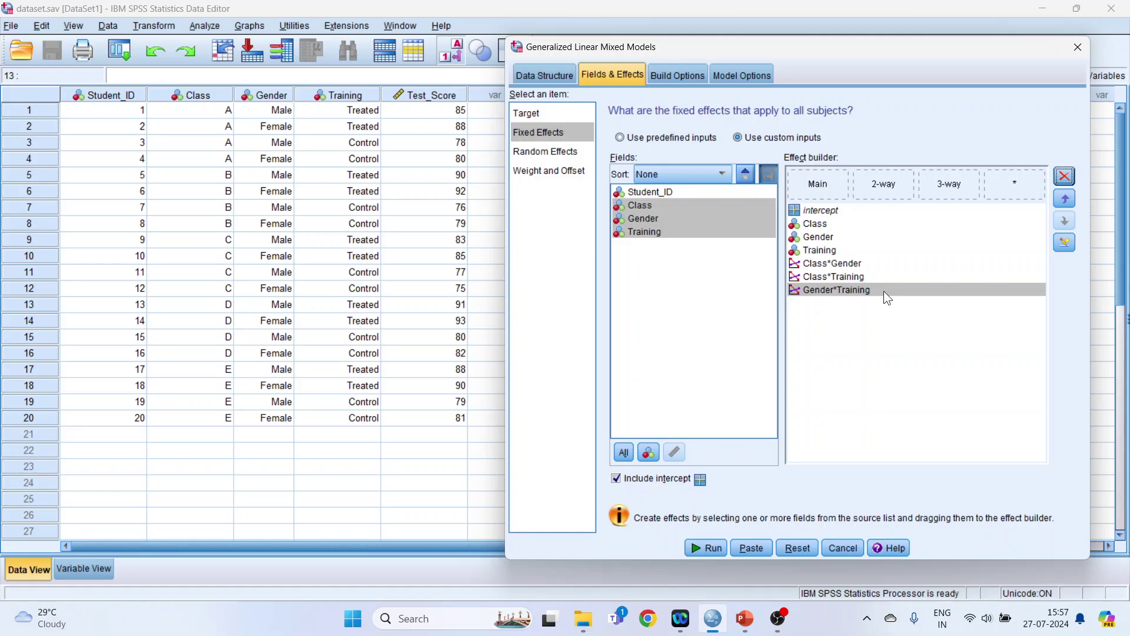
click(1067, 178)
click(1067, 177)
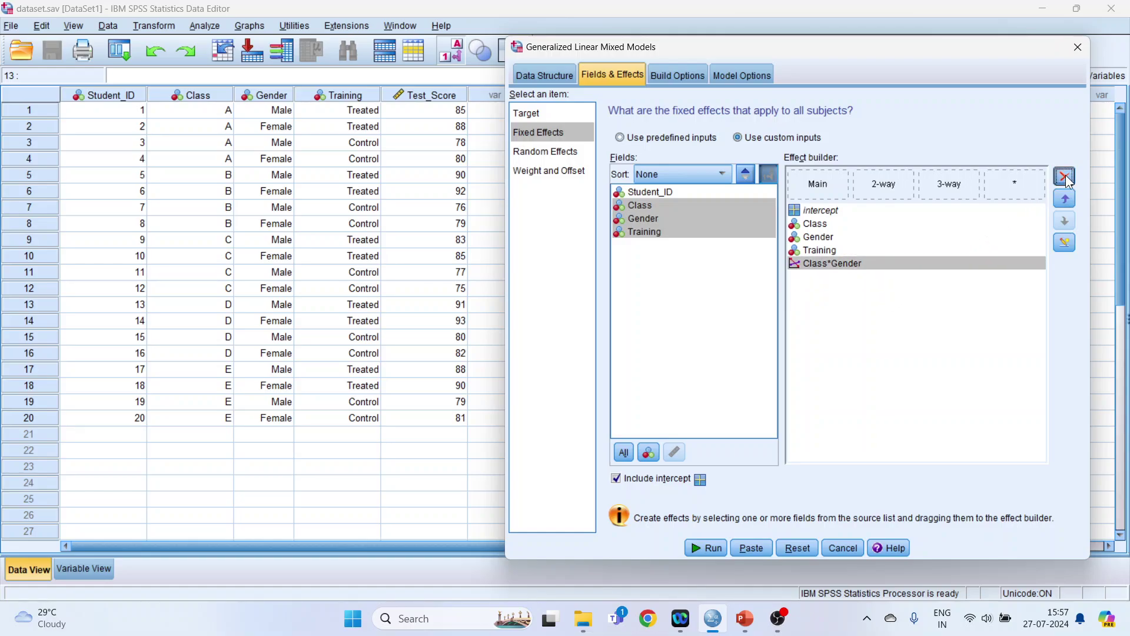
click(1066, 178)
click(1065, 177)
click(1066, 177)
click(1066, 176)
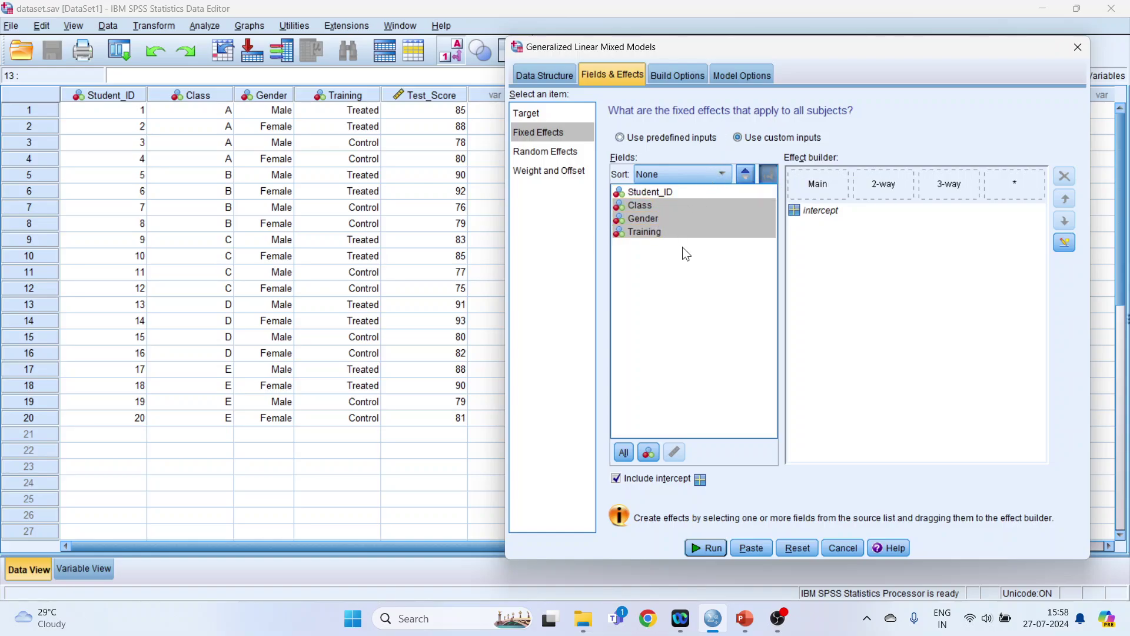
Add Gender and Training as main effects plus the Gender*Training interaction.
click(687, 268)
click(656, 222)
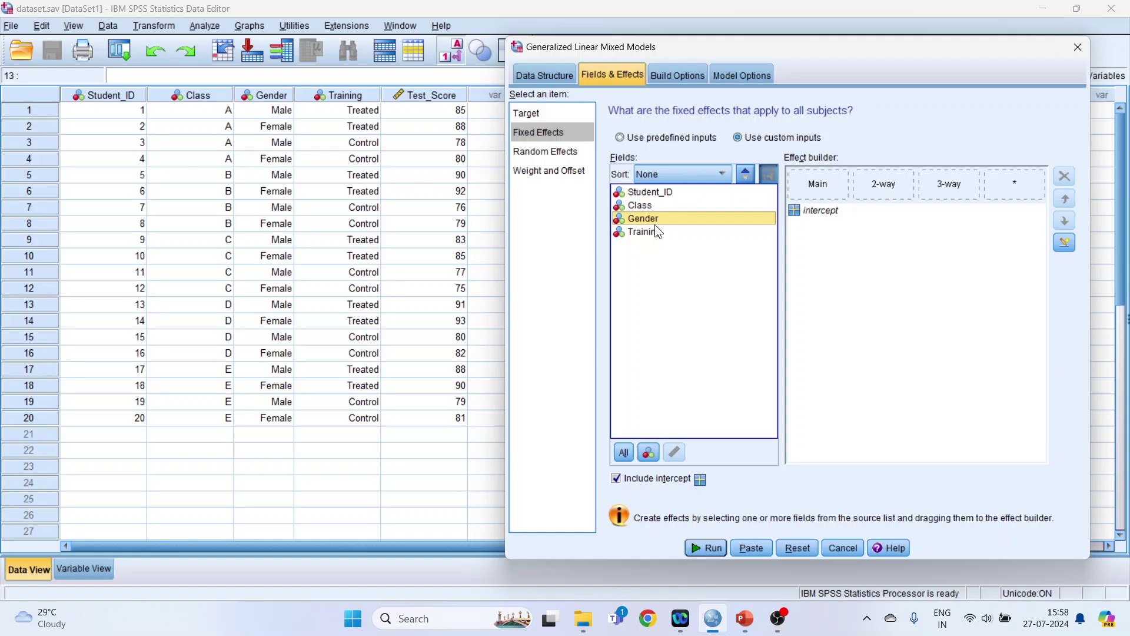
drag(656, 225, 810, 186)
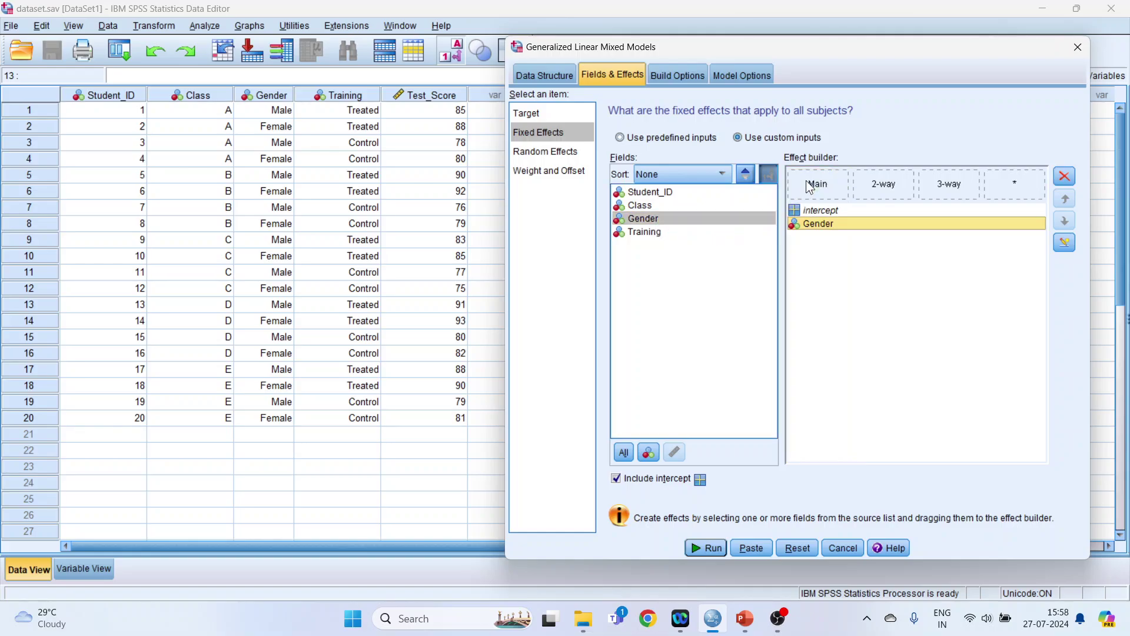
drag(652, 232, 803, 203)
click(653, 218)
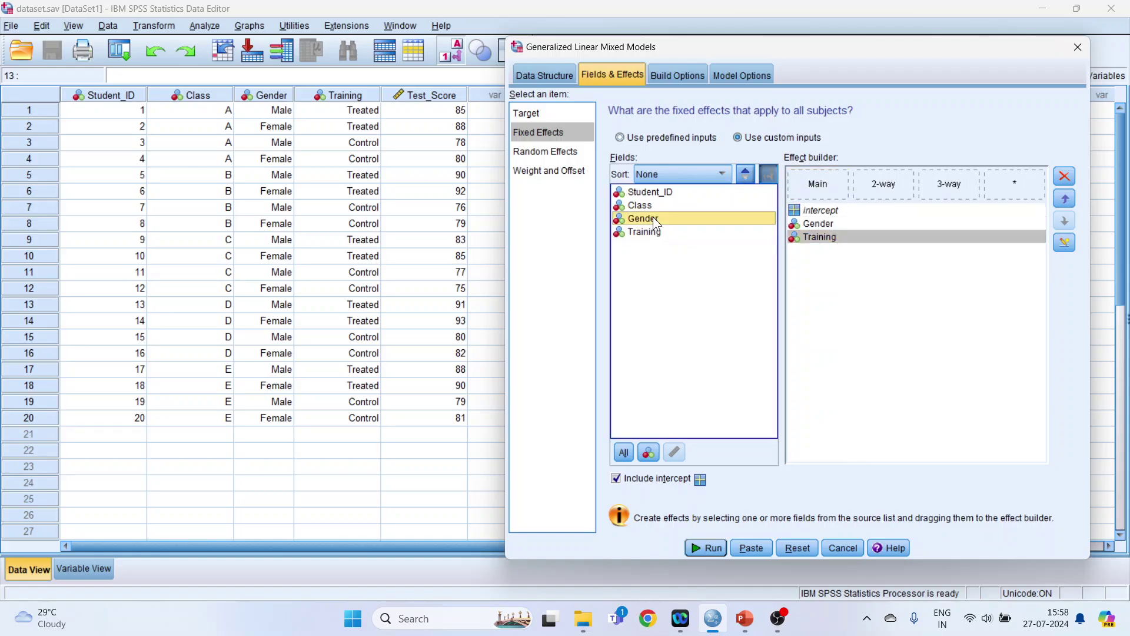
ctrl+click(653, 233)
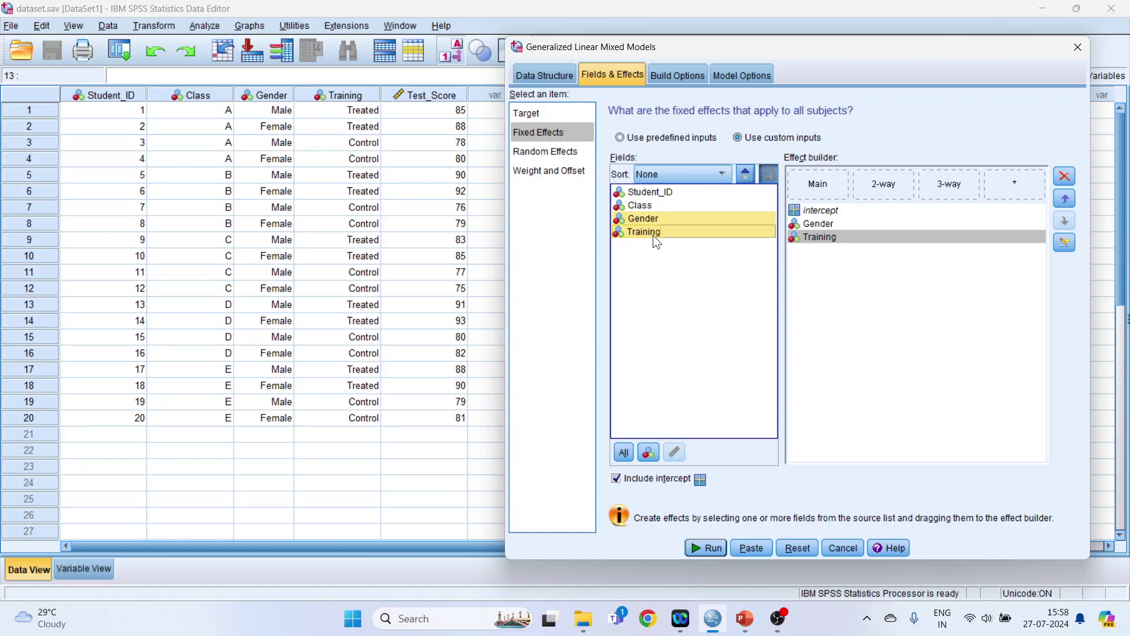
drag(652, 235, 879, 190)
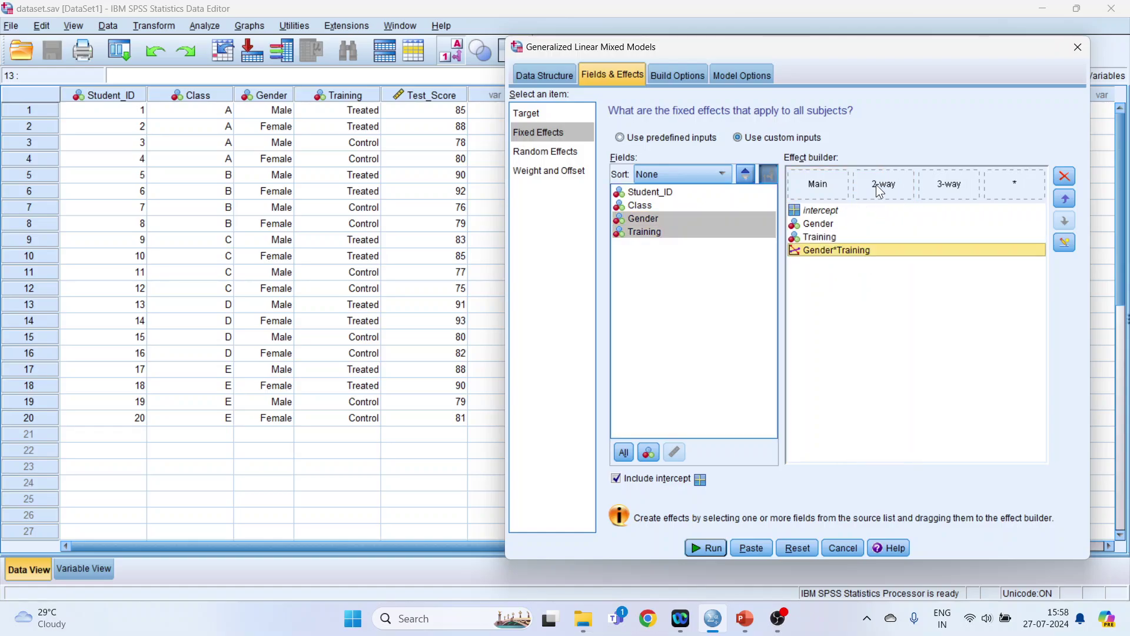
Delete the Class and Class*Training random blocks and add one block with Class, no intercept.
click(567, 151)
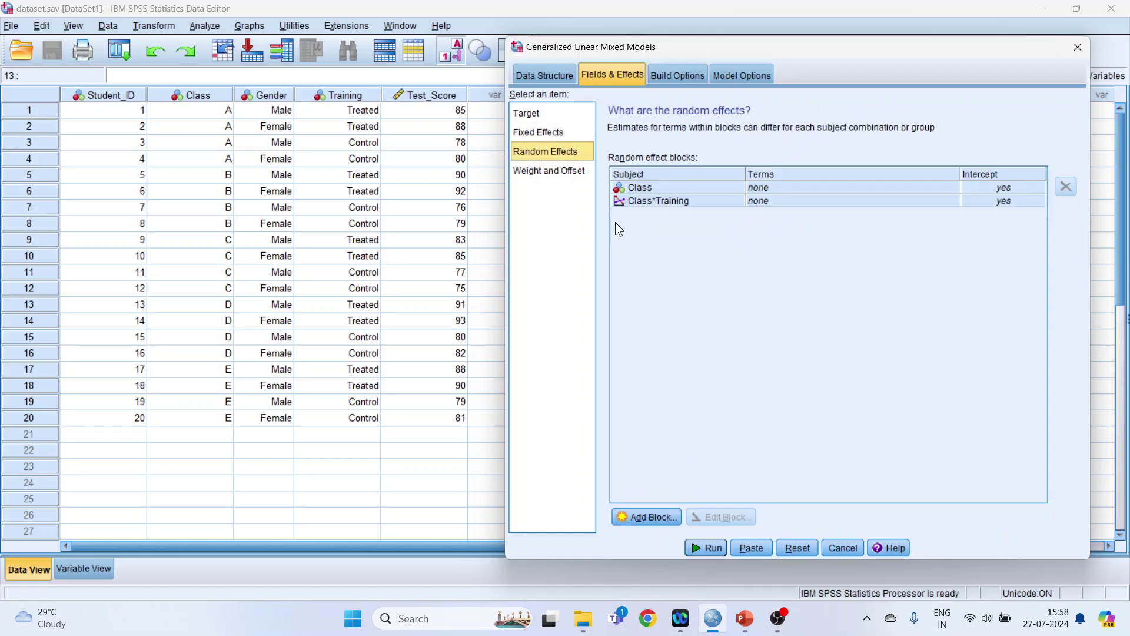
click(656, 189)
click(1068, 187)
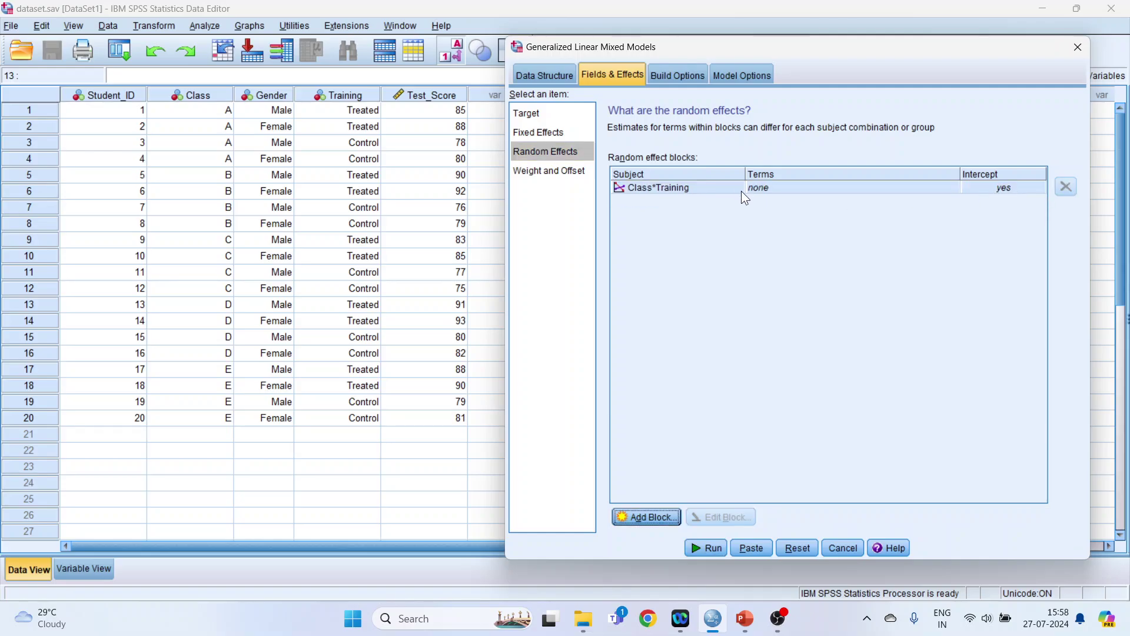
click(707, 188)
click(1067, 187)
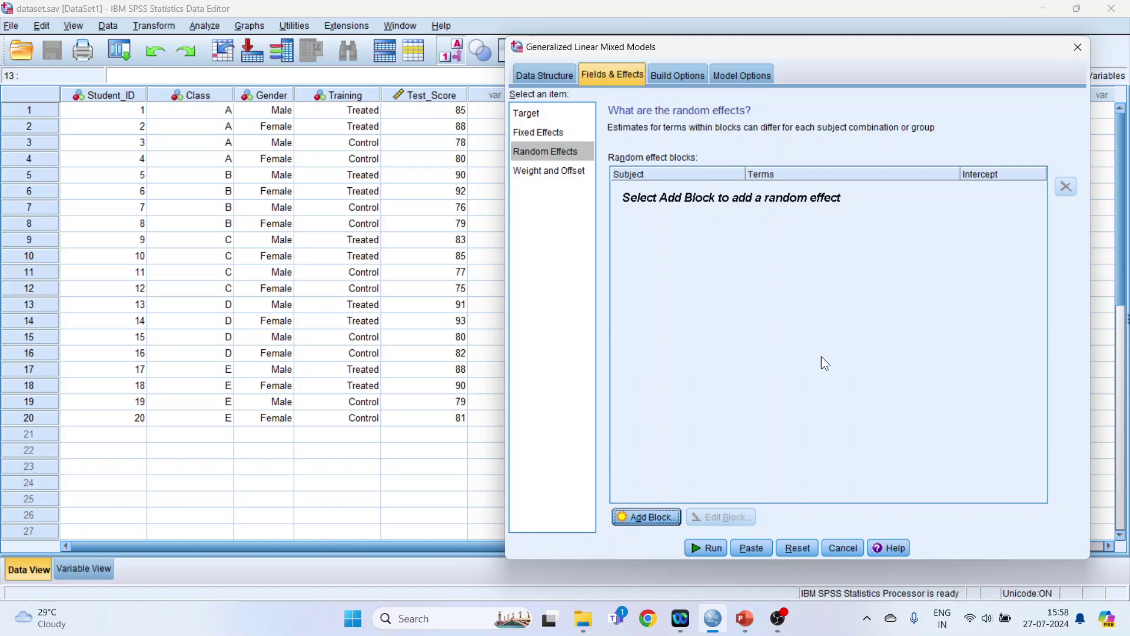
click(651, 518)
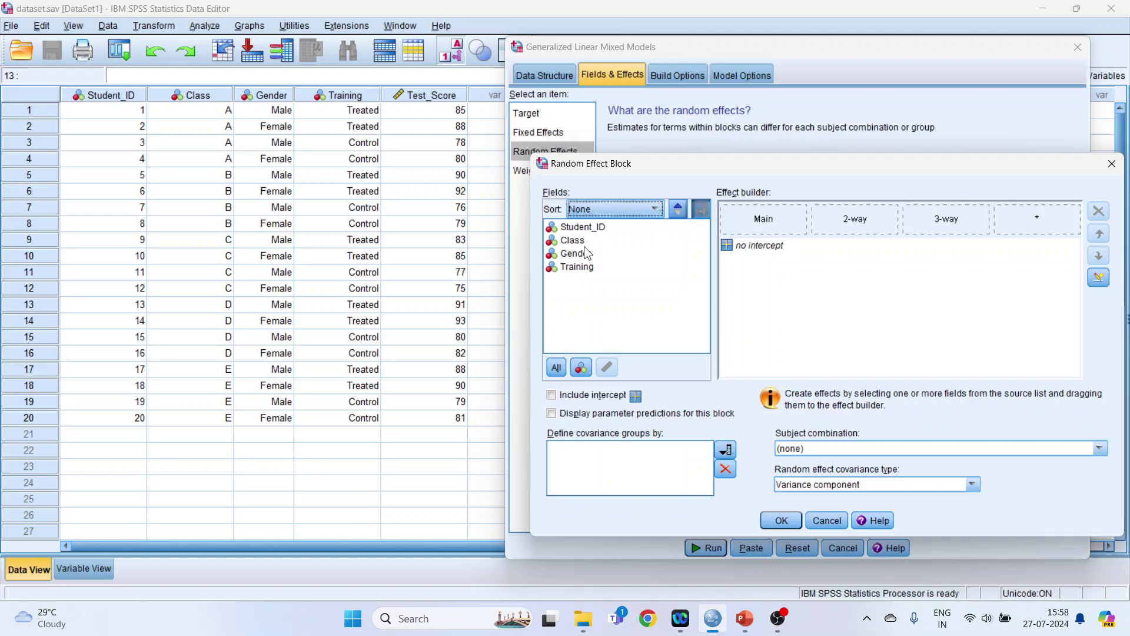
drag(581, 239, 749, 212)
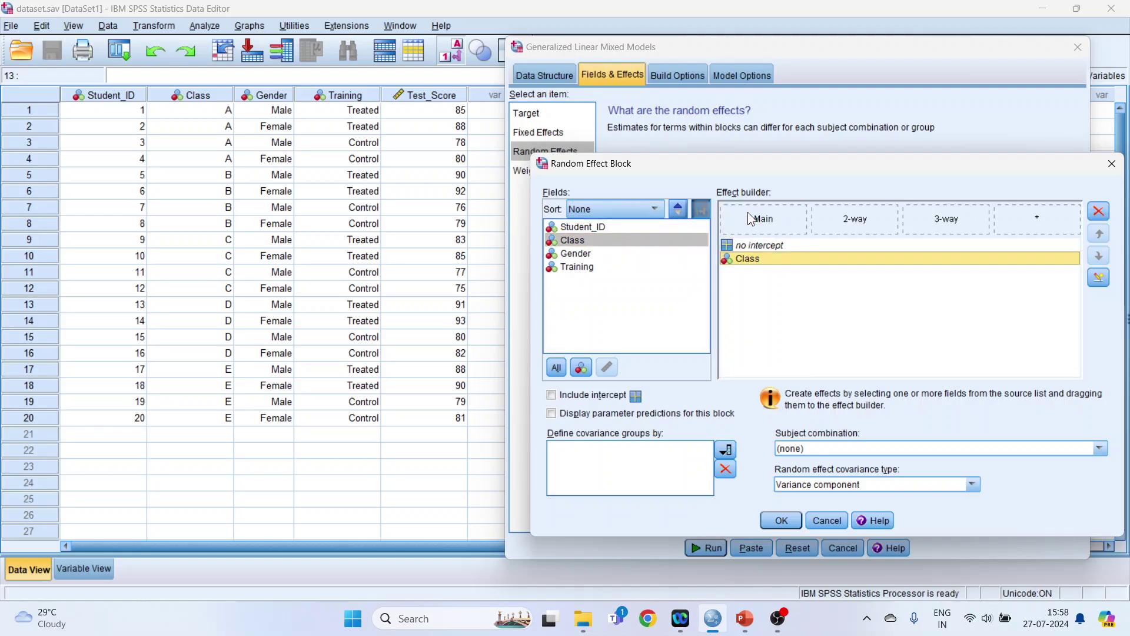
click(783, 521)
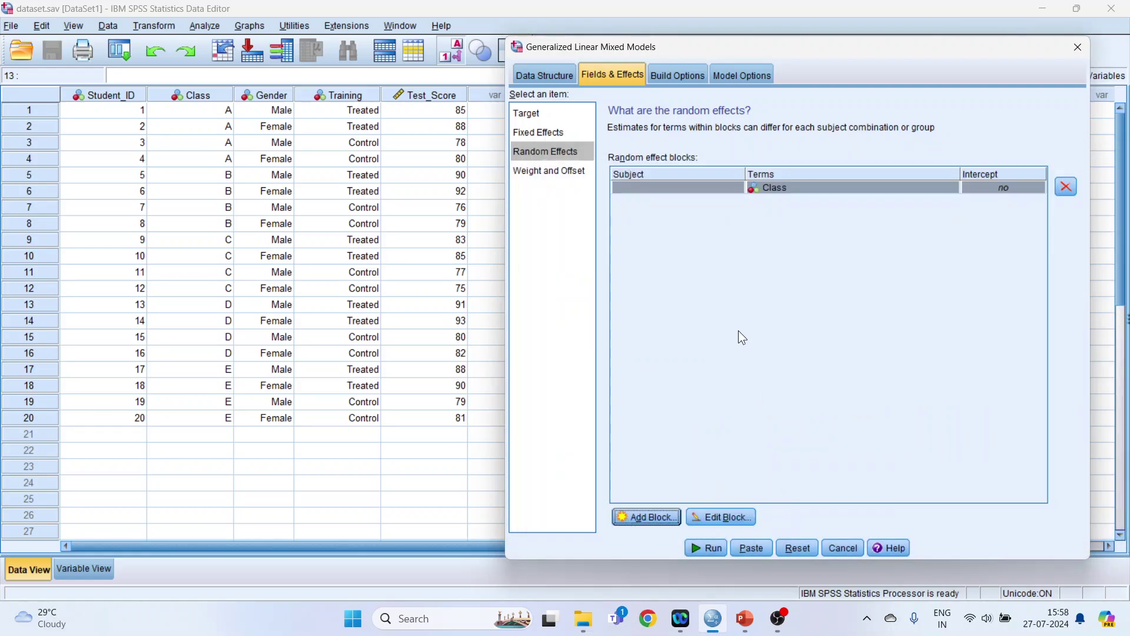
Check the build convergence criteria, then request estimated means for Gender, Training and Gender*Training.
click(675, 76)
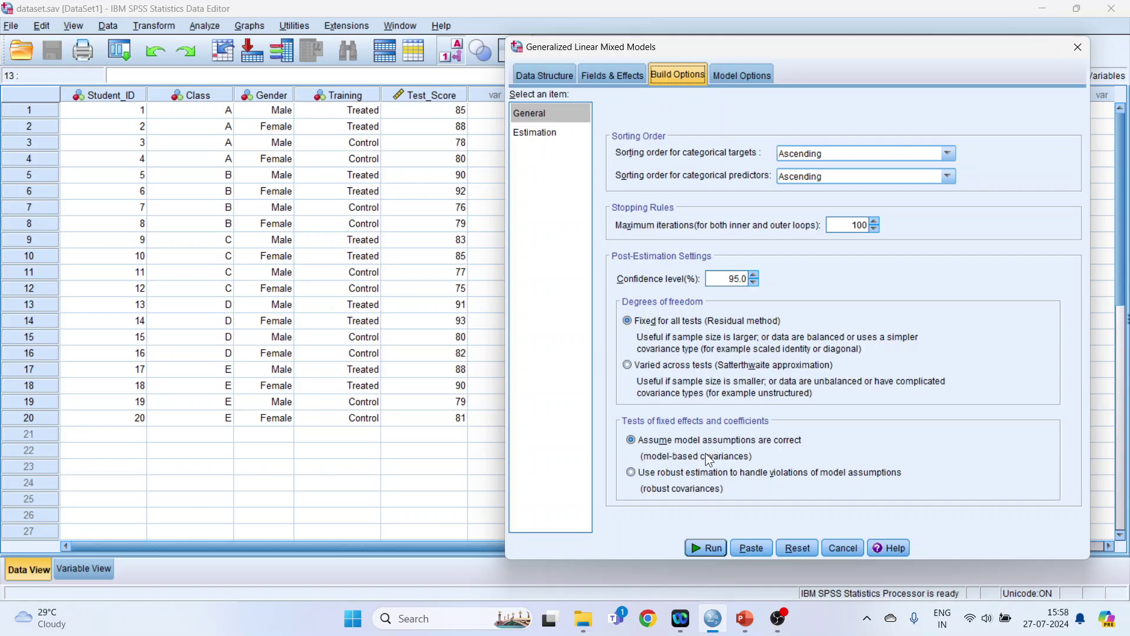
click(547, 131)
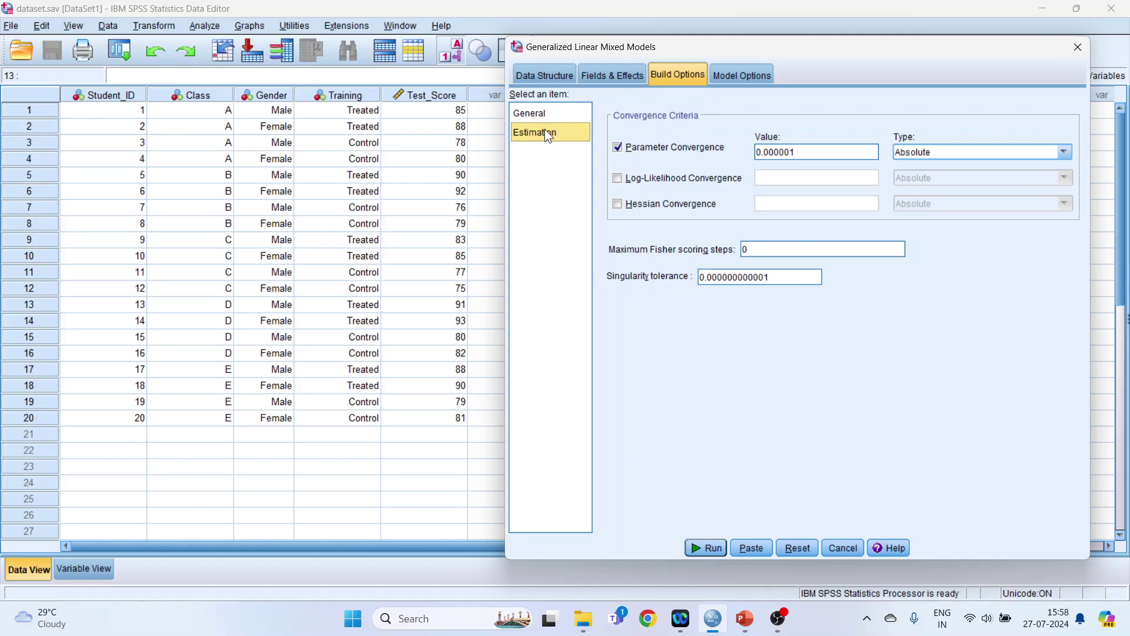
click(538, 115)
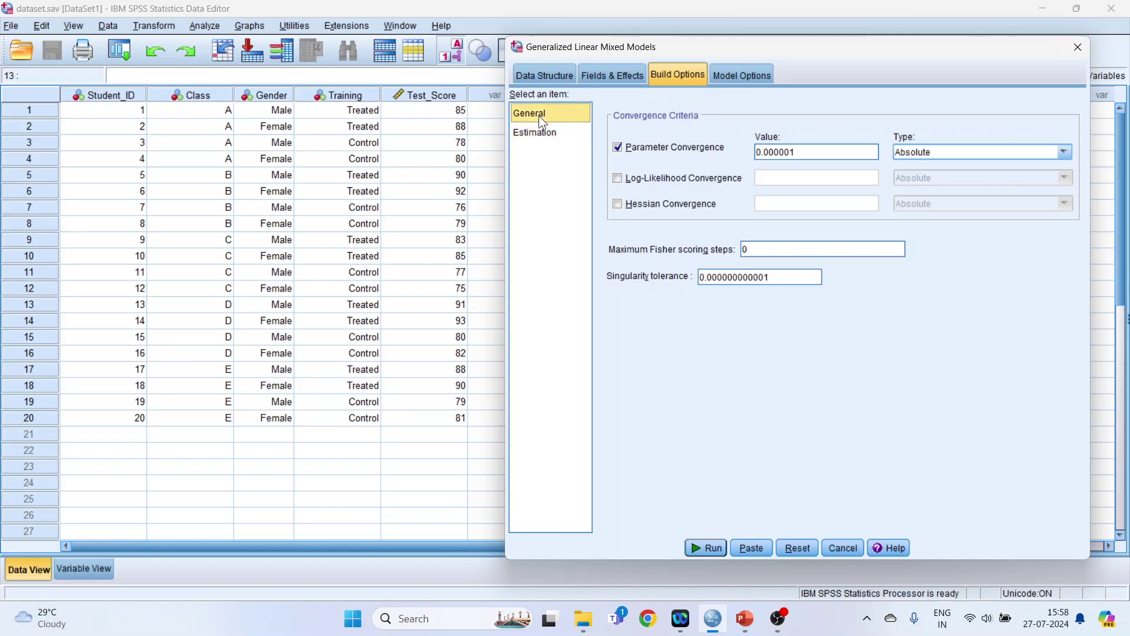
click(743, 77)
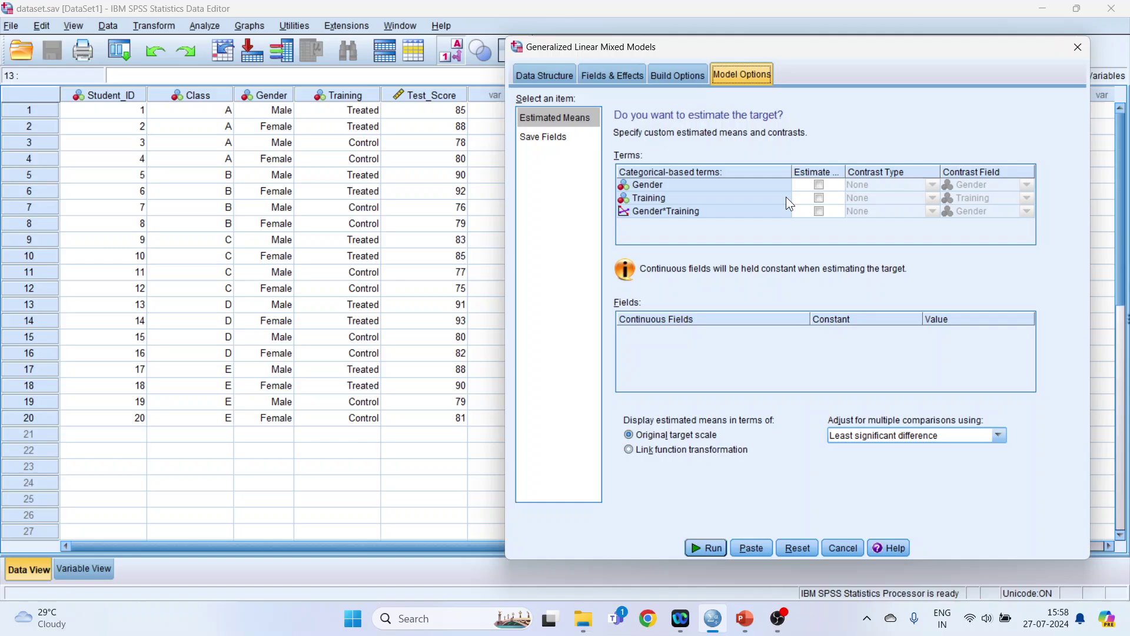
click(819, 185)
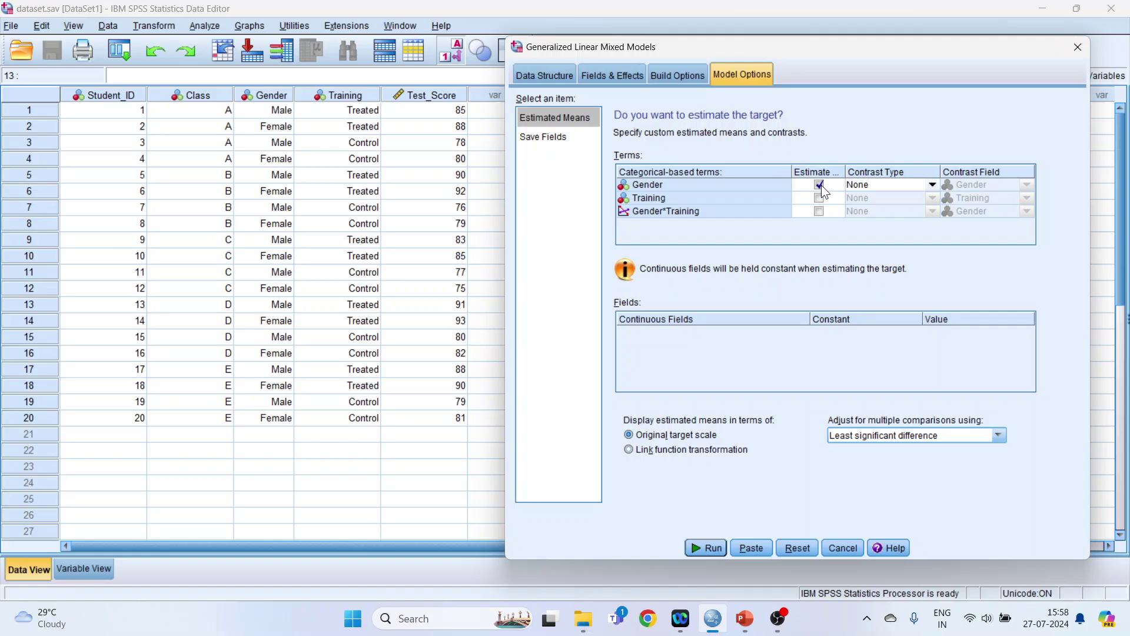
click(820, 198)
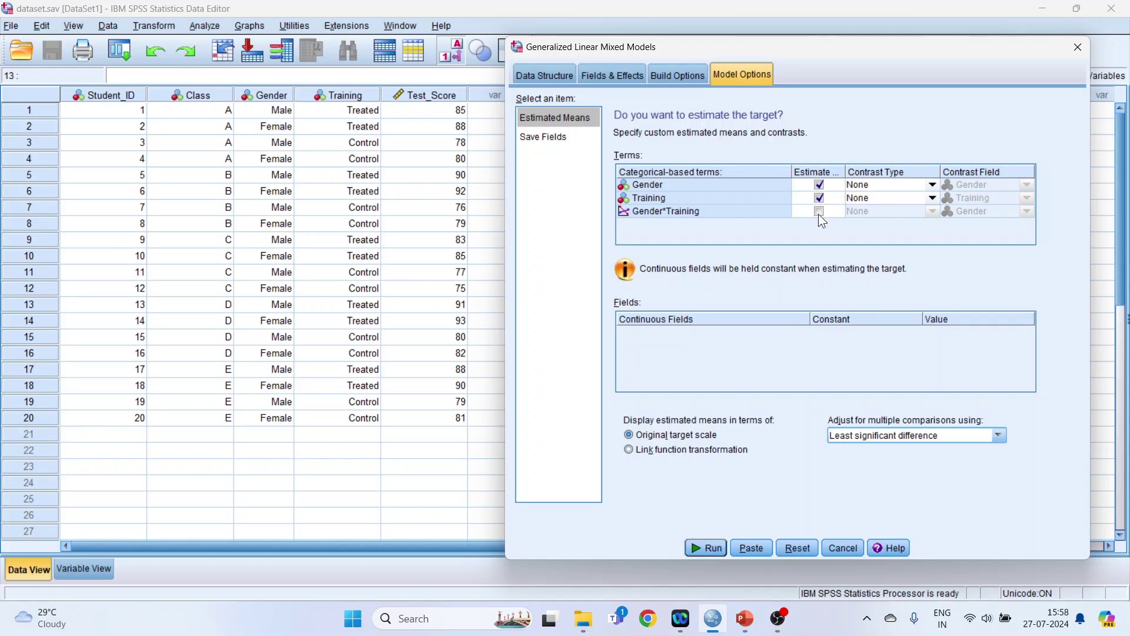
click(819, 212)
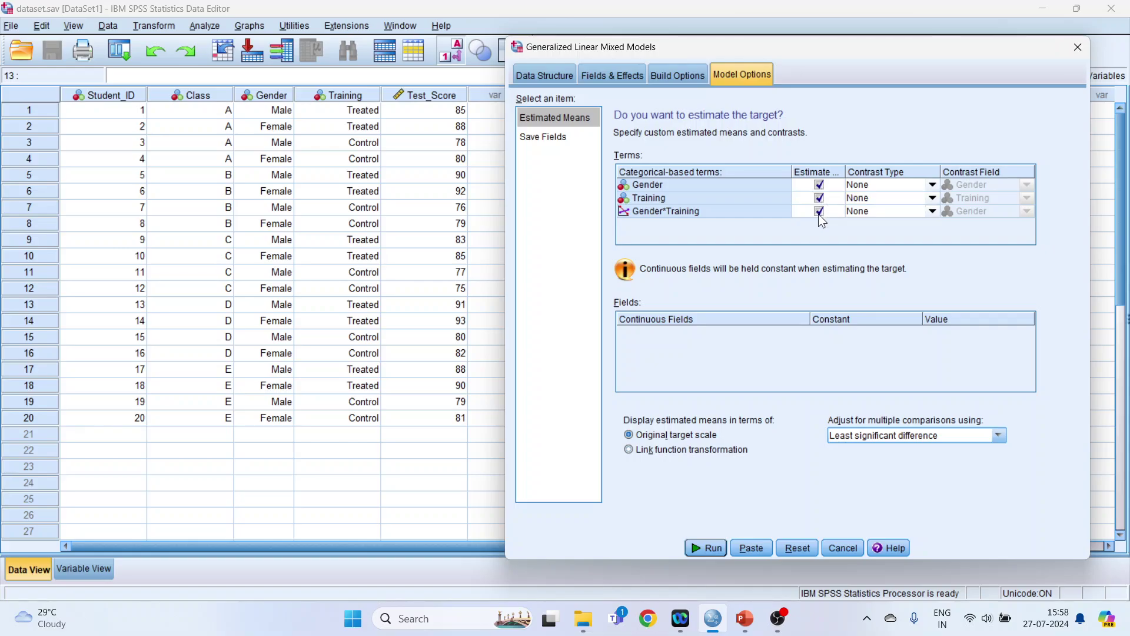
Set Pairwise contrasts for Gender, Training and Gender*Training, keeping Gender as contrast field.
click(933, 185)
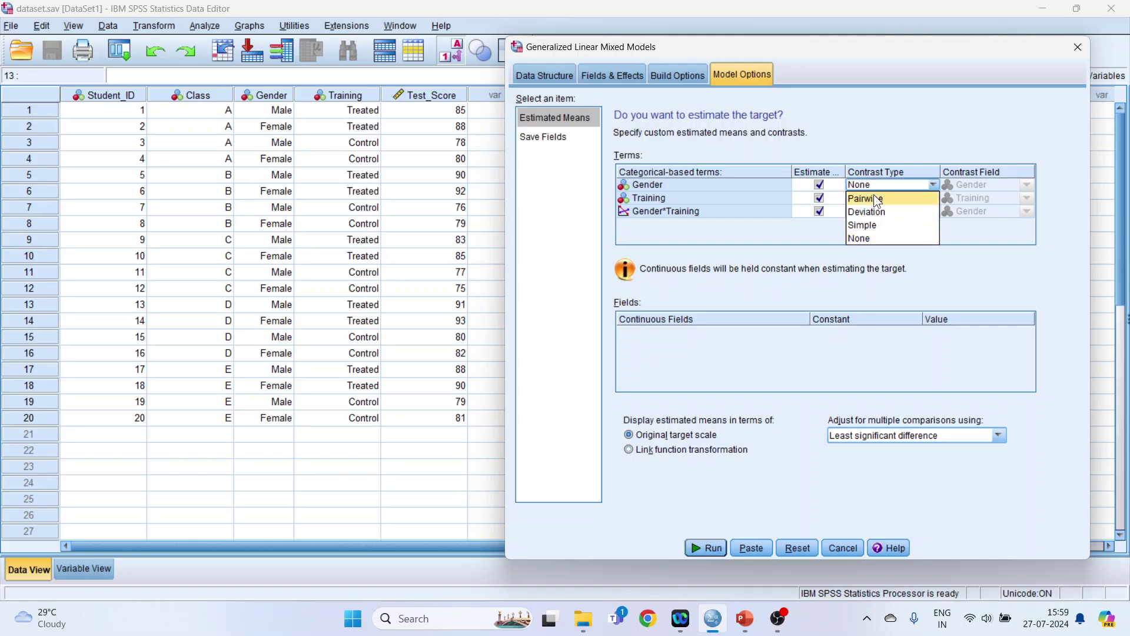
click(871, 198)
click(896, 199)
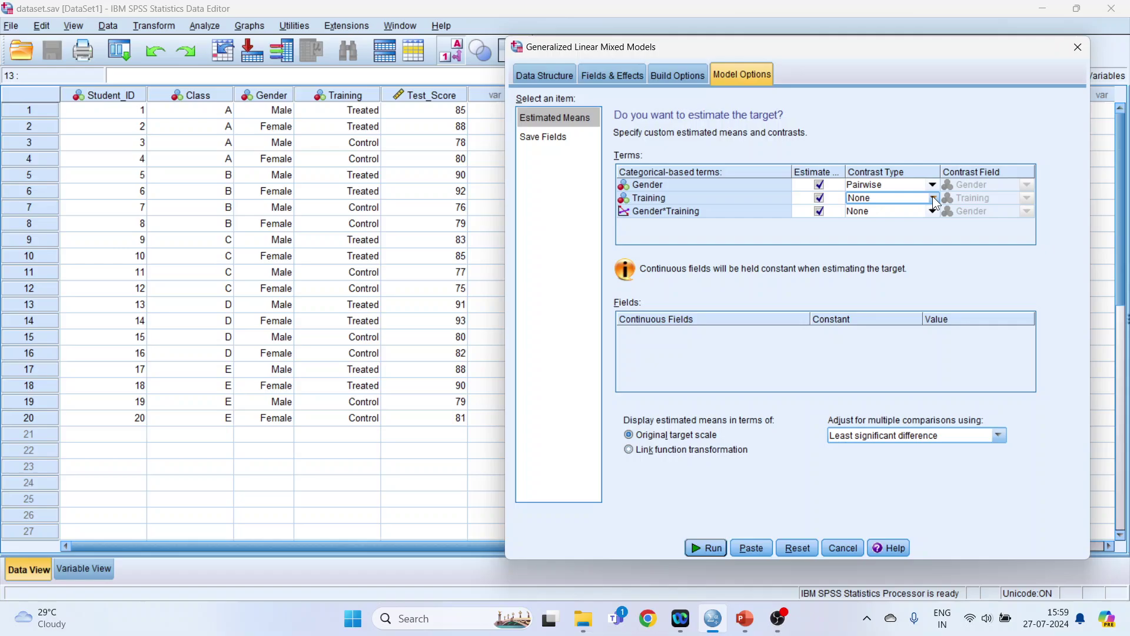
click(933, 198)
click(913, 206)
click(911, 214)
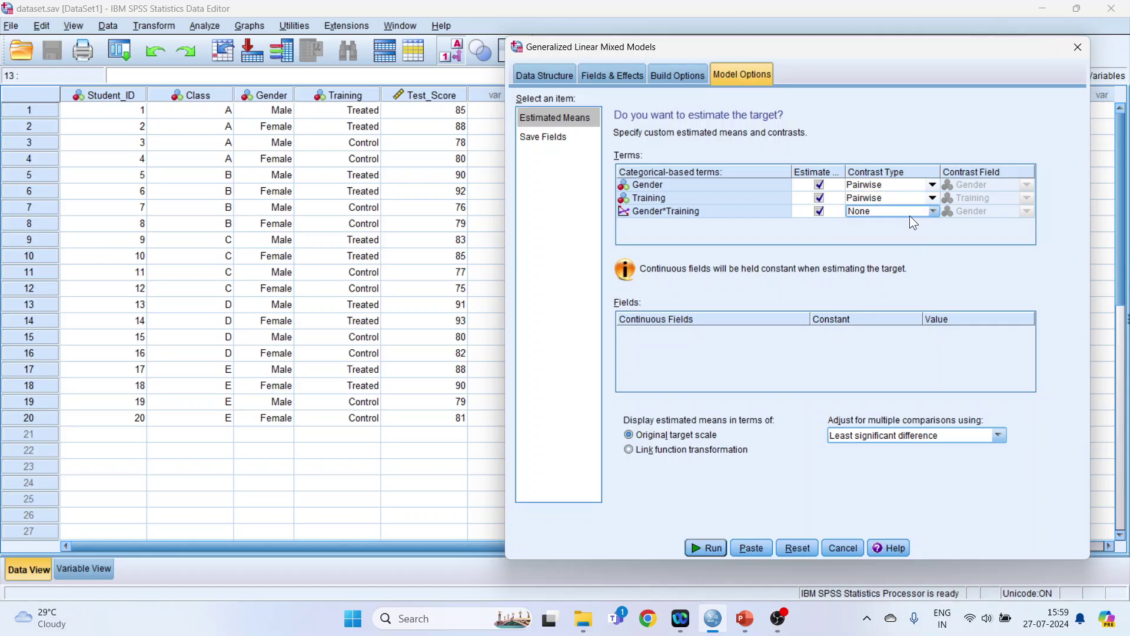
click(932, 211)
click(909, 223)
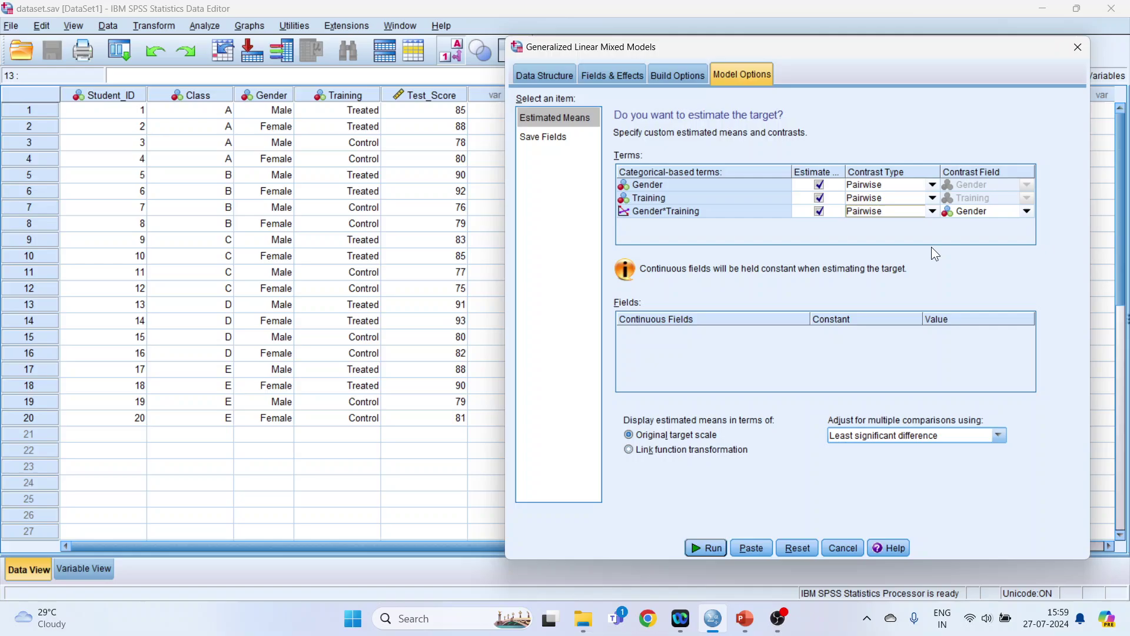
click(1030, 210)
click(1030, 209)
click(1030, 210)
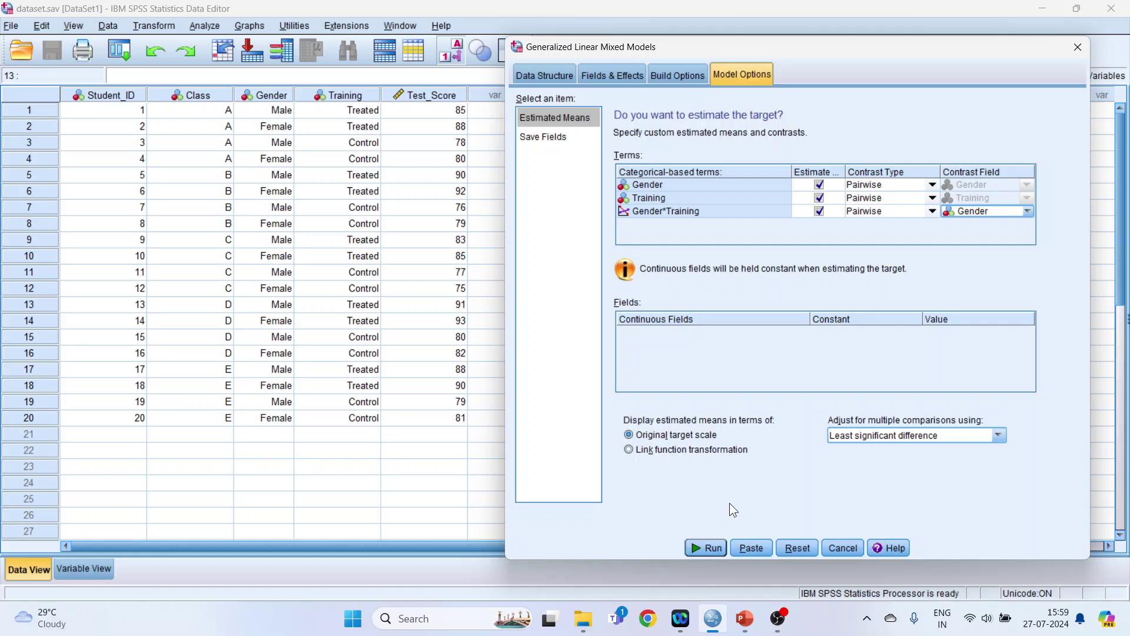
Run the model and open the Model Viewer's Model Summary (Normal, Identity link, AICc 81.247).
click(705, 548)
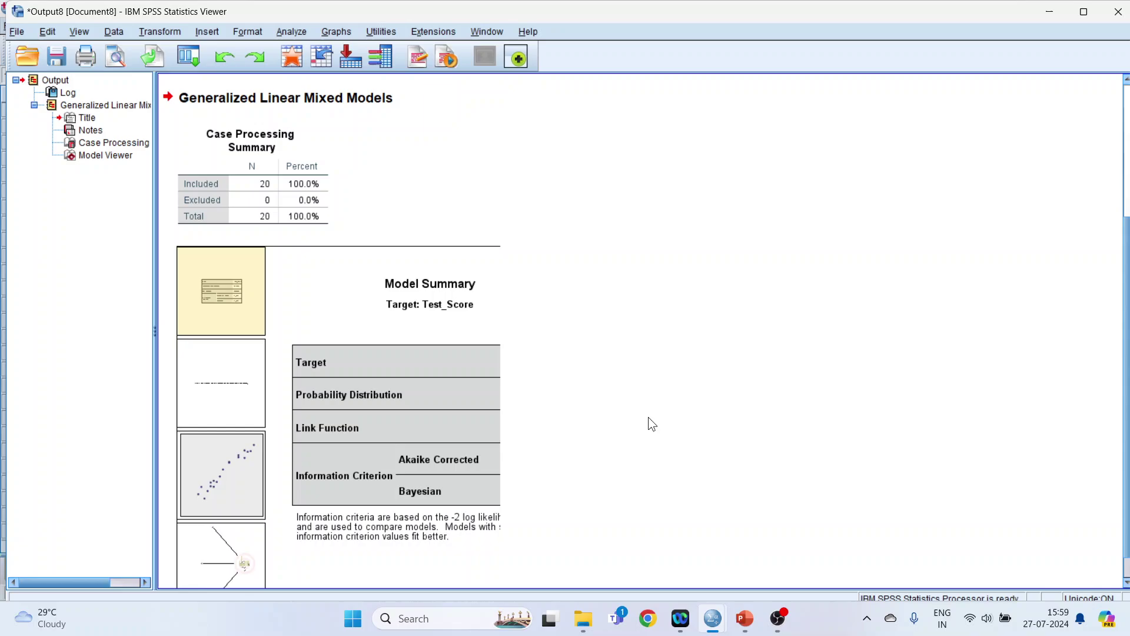
scroll(648, 415, down, 1)
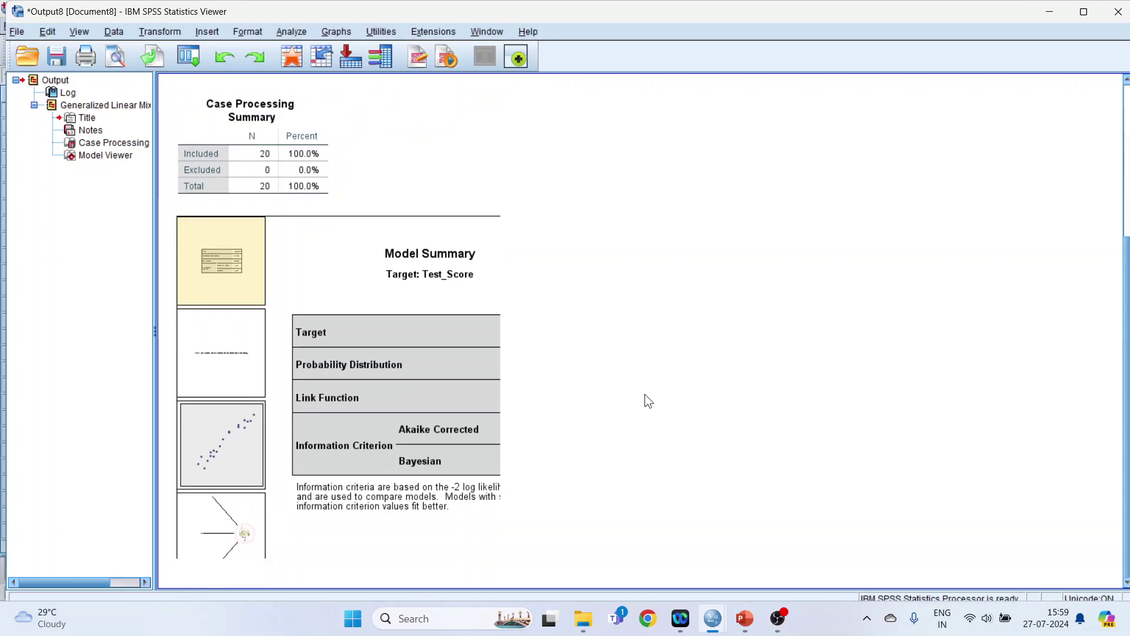
double_click(318, 261)
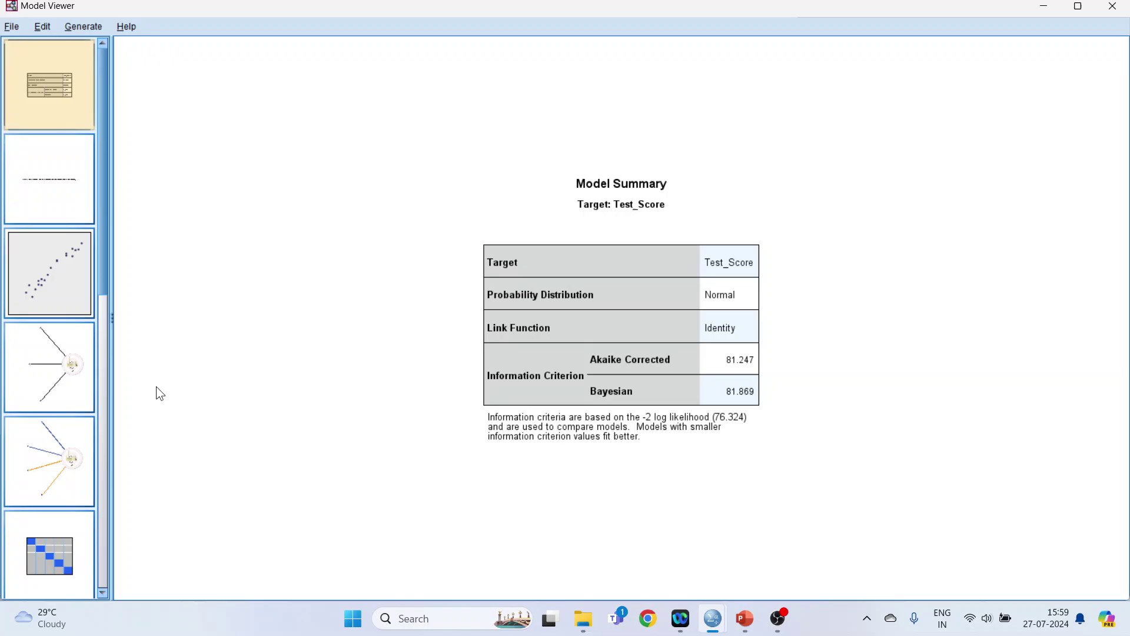
Show the Predicted by Observed scatterplot for Test_Score.
click(56, 295)
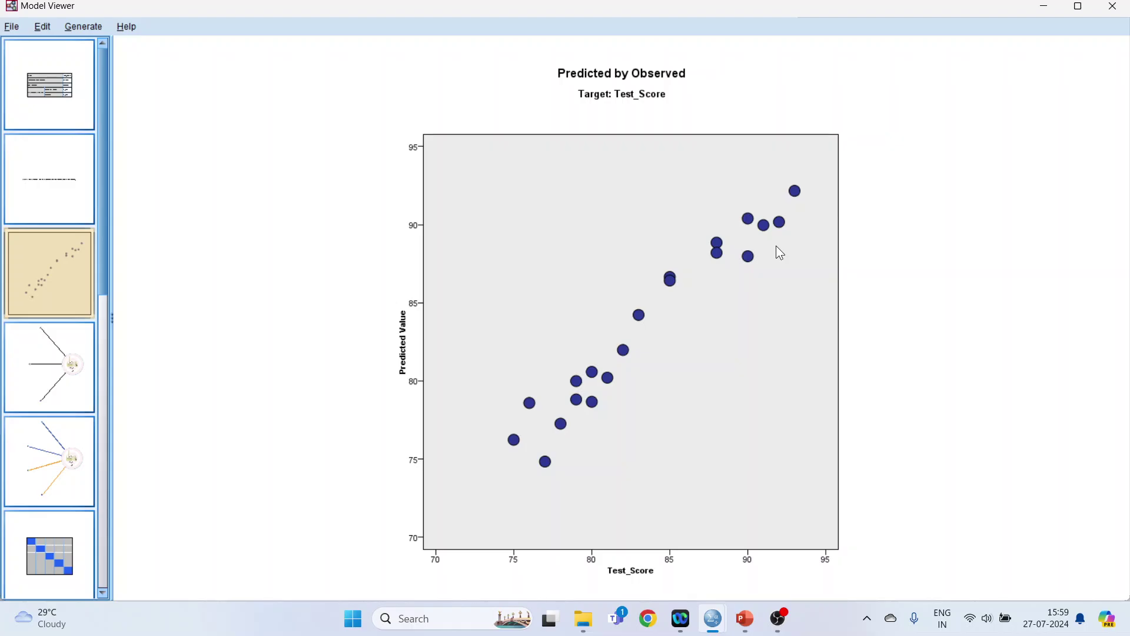
Show the Fixed Effects diagram and lower the significance filter from 1.00 to .05.
click(43, 387)
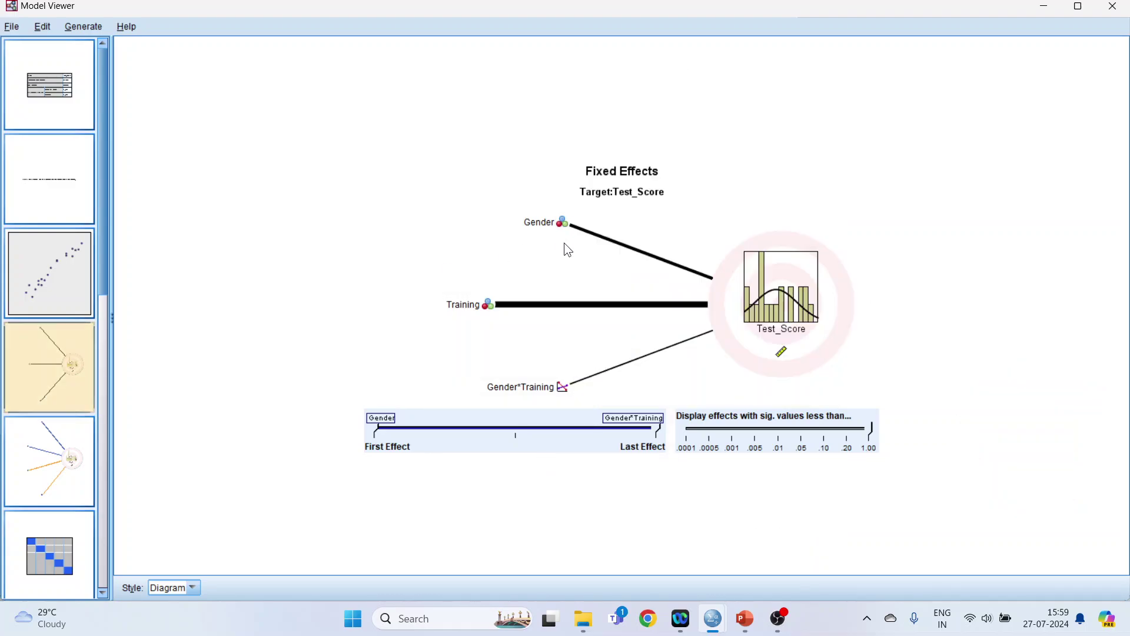
mouse_move(711, 288)
drag(871, 429, 806, 435)
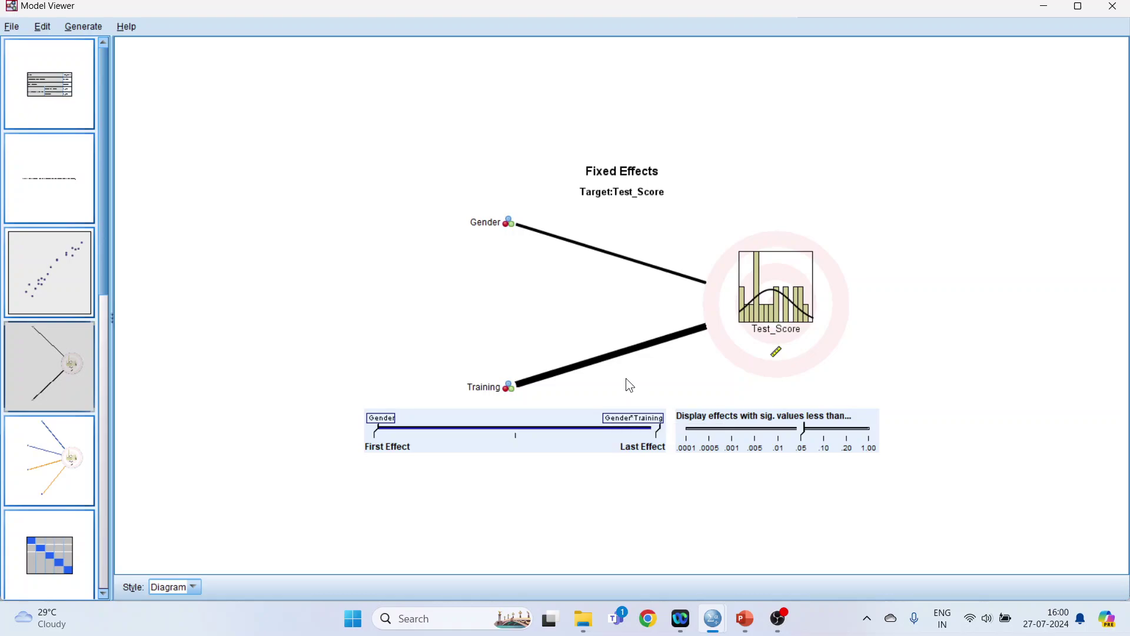
mouse_move(579, 370)
mouse_move(557, 247)
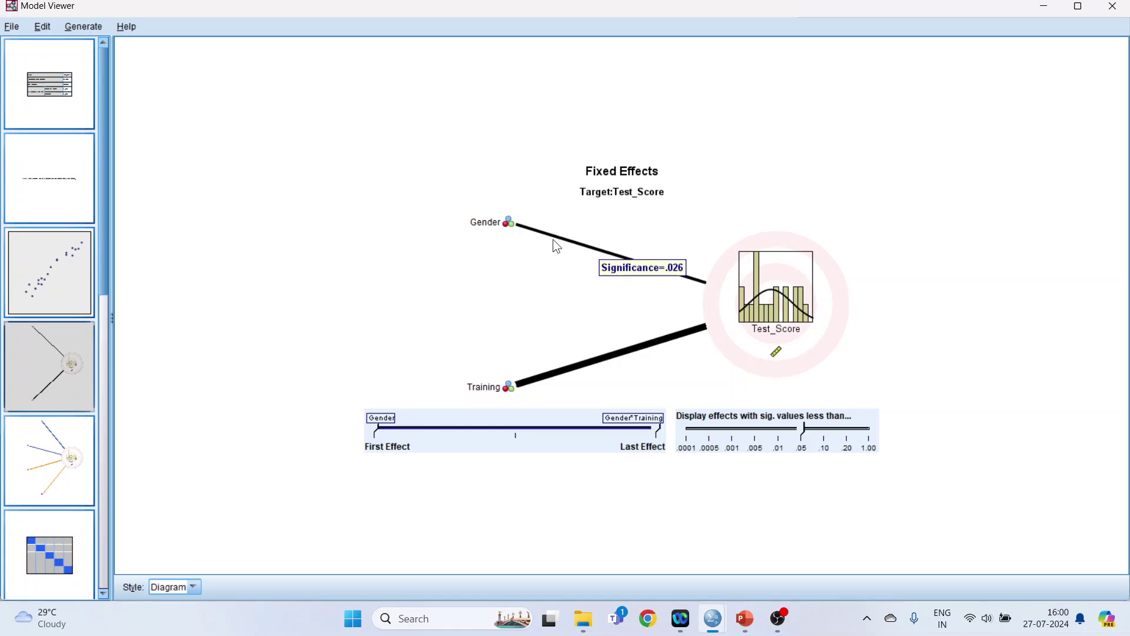
mouse_move(823, 327)
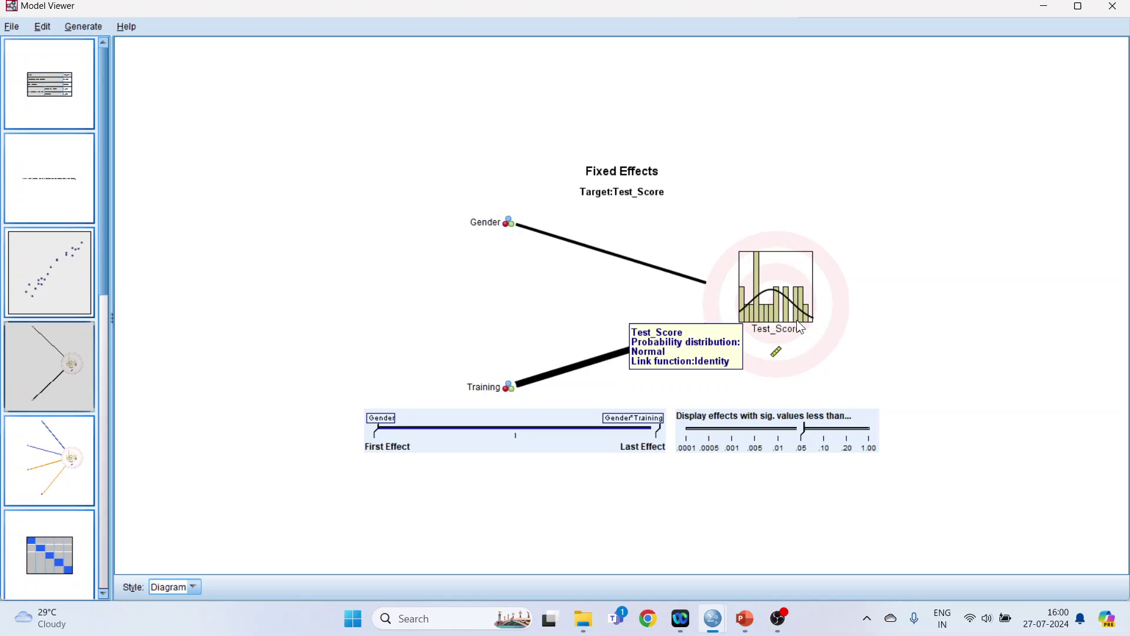
mouse_move(580, 374)
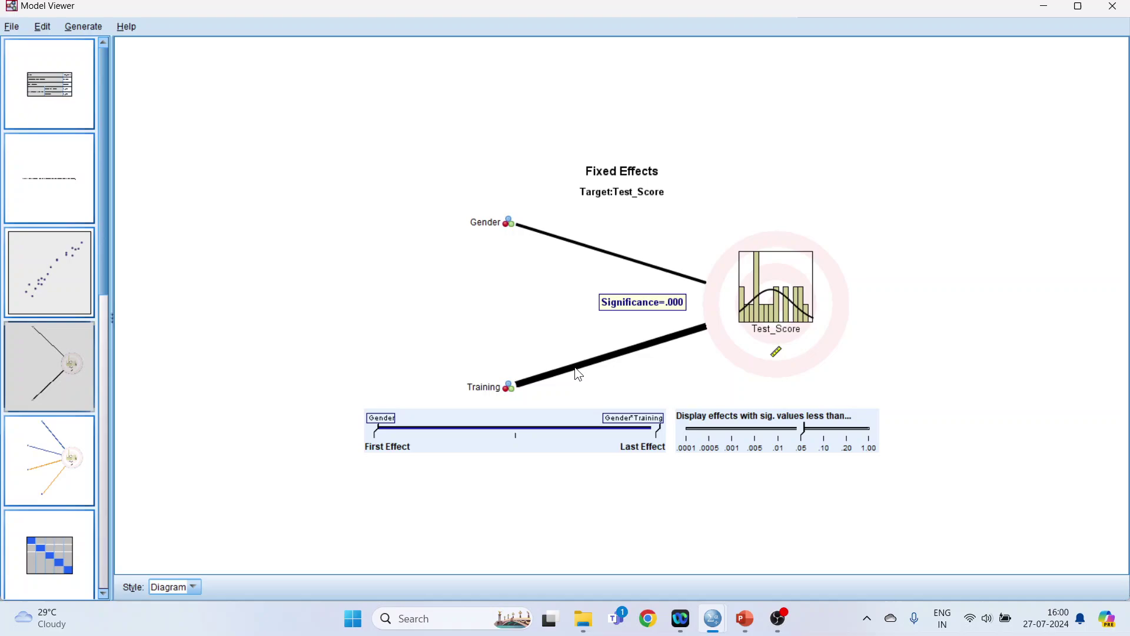
mouse_move(826, 293)
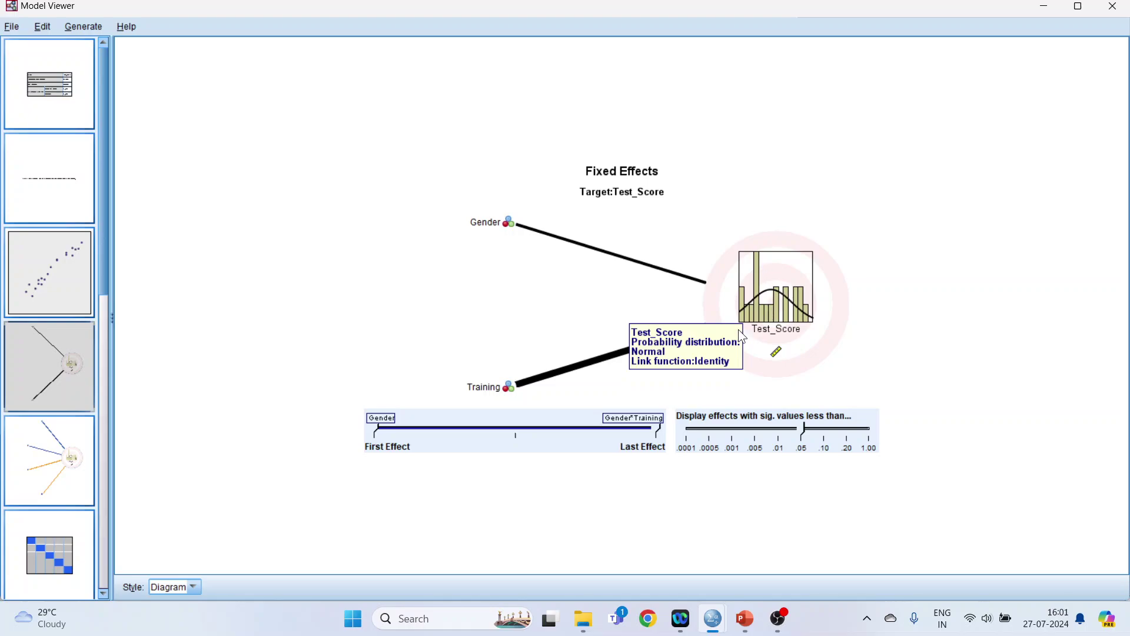
Show the Fixed Effects as a table with a .01 significance cutoff, leaving only Training.
click(65, 490)
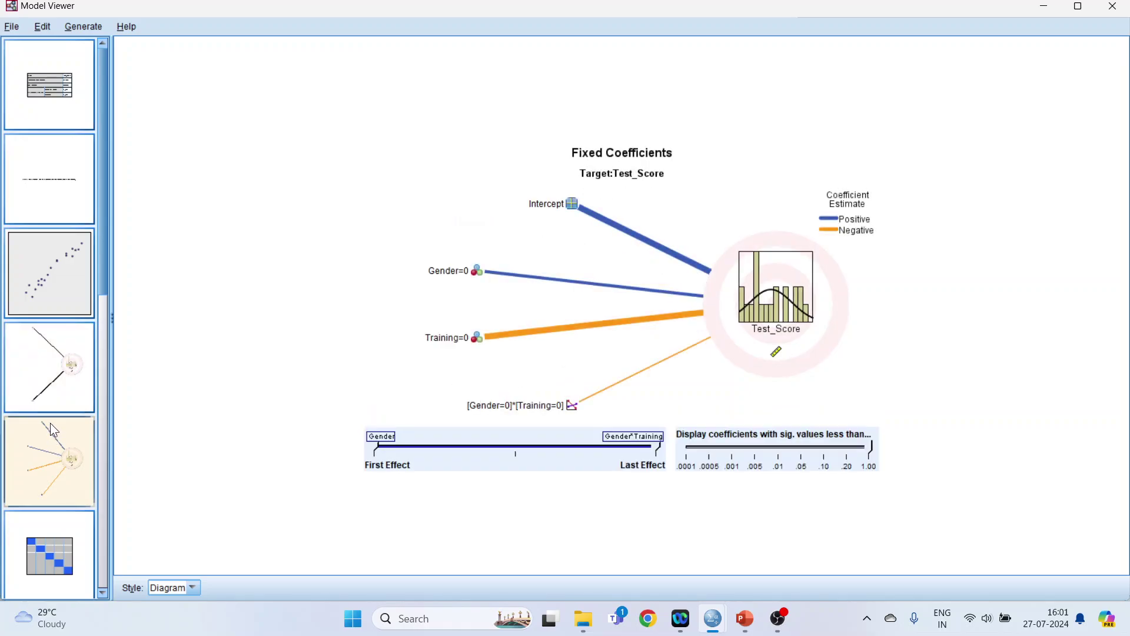
click(50, 394)
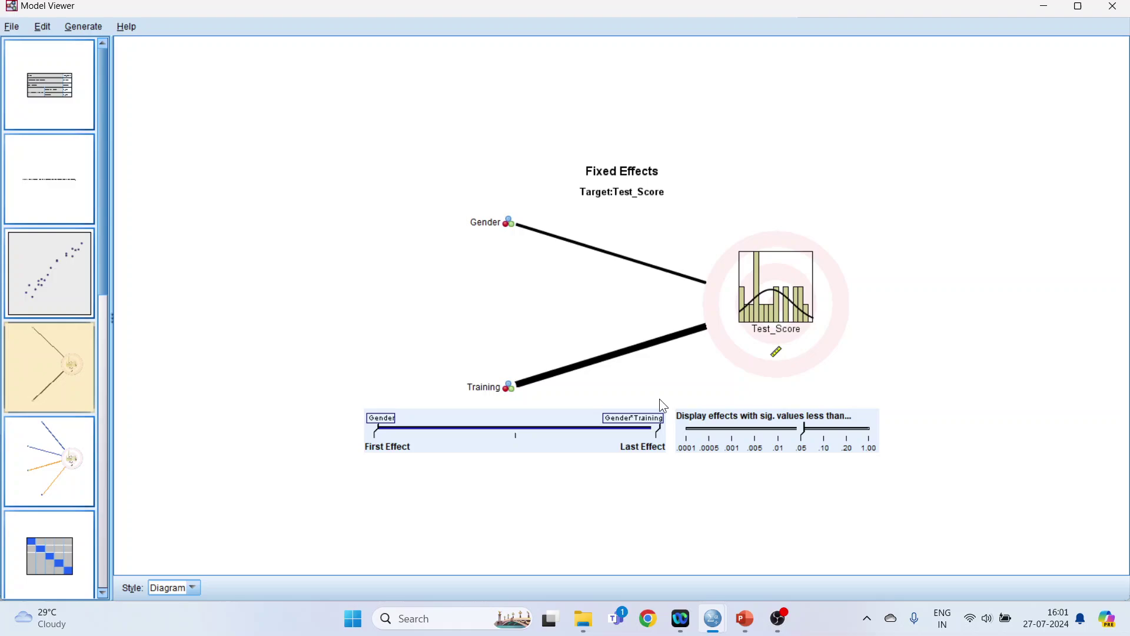
click(195, 588)
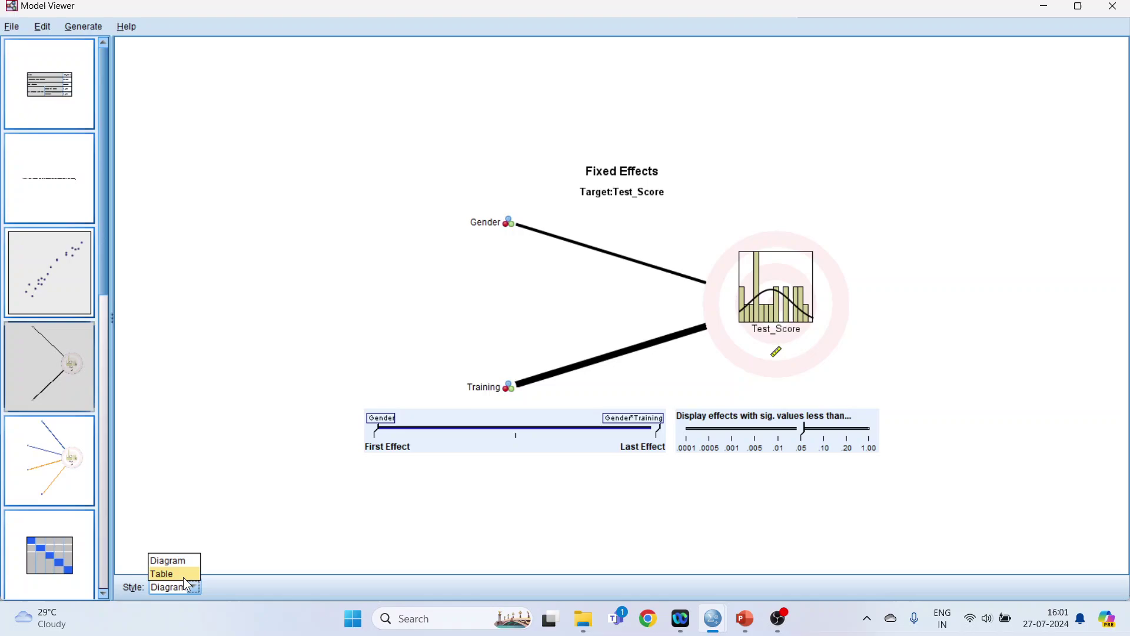
click(184, 576)
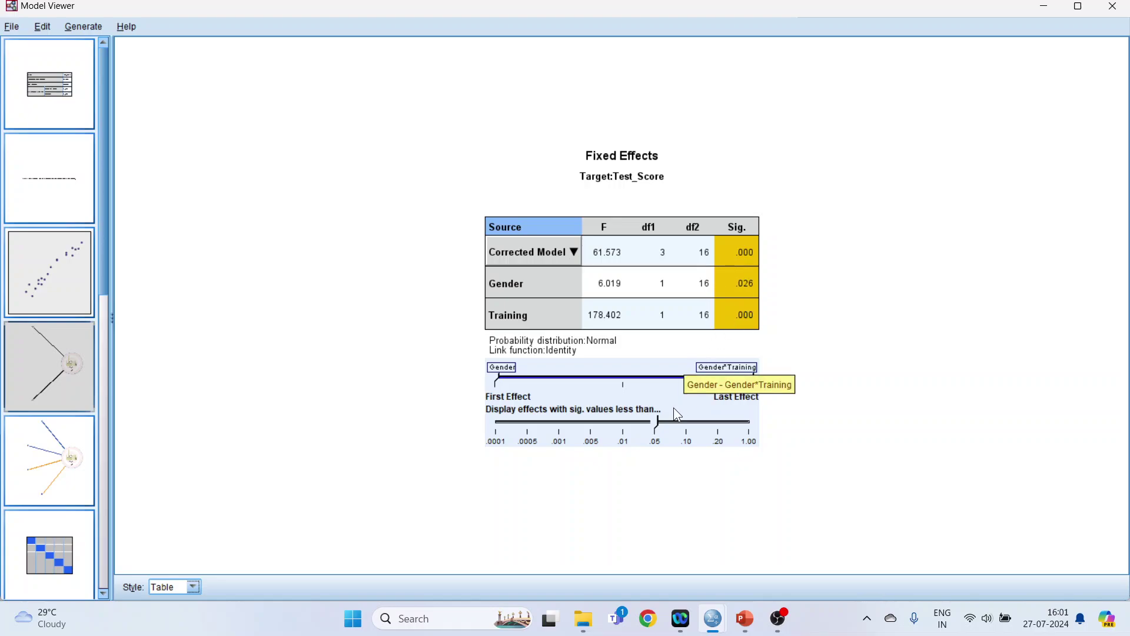
drag(658, 422, 623, 422)
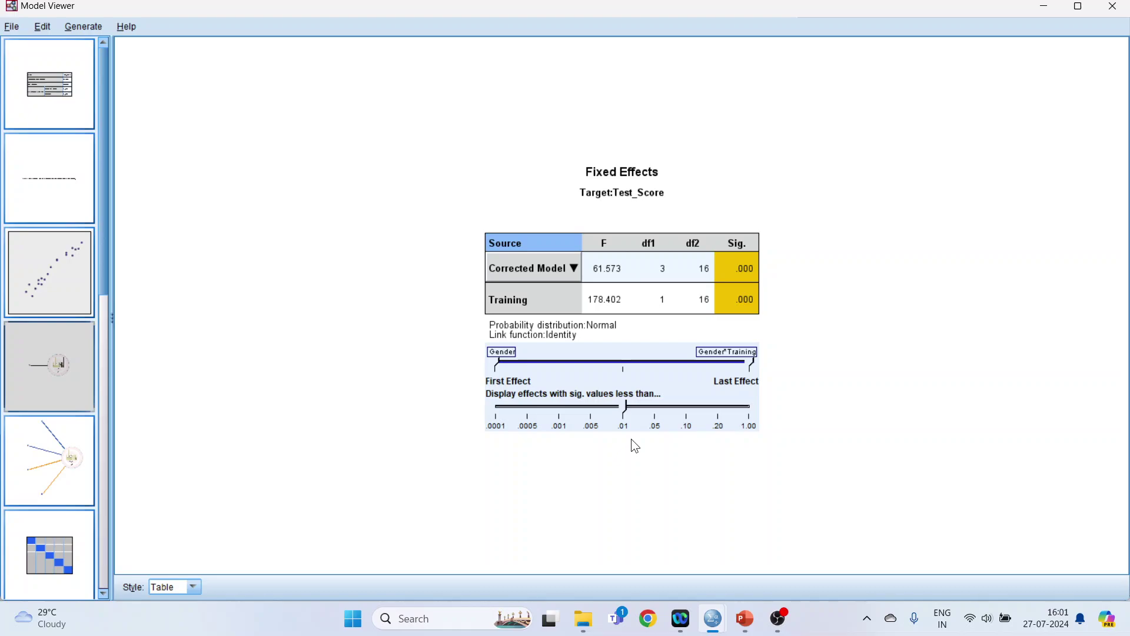
Display the Fixed Coefficients diagram for Test_Score and read its values, including Training=0 at -9.400.
click(43, 480)
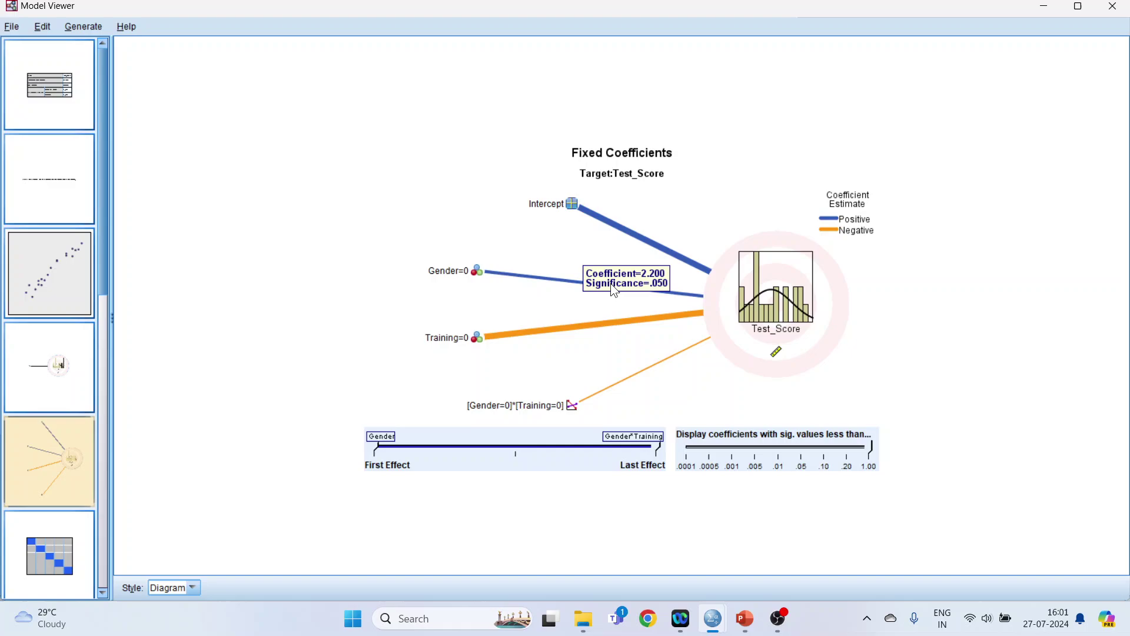
mouse_move(628, 294)
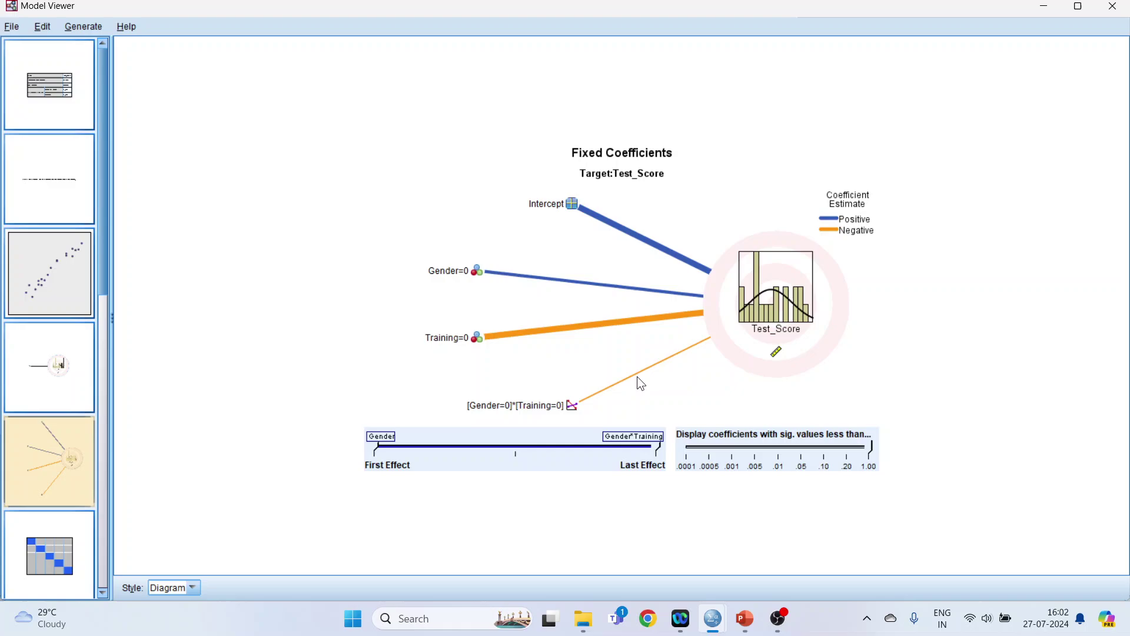
click(564, 284)
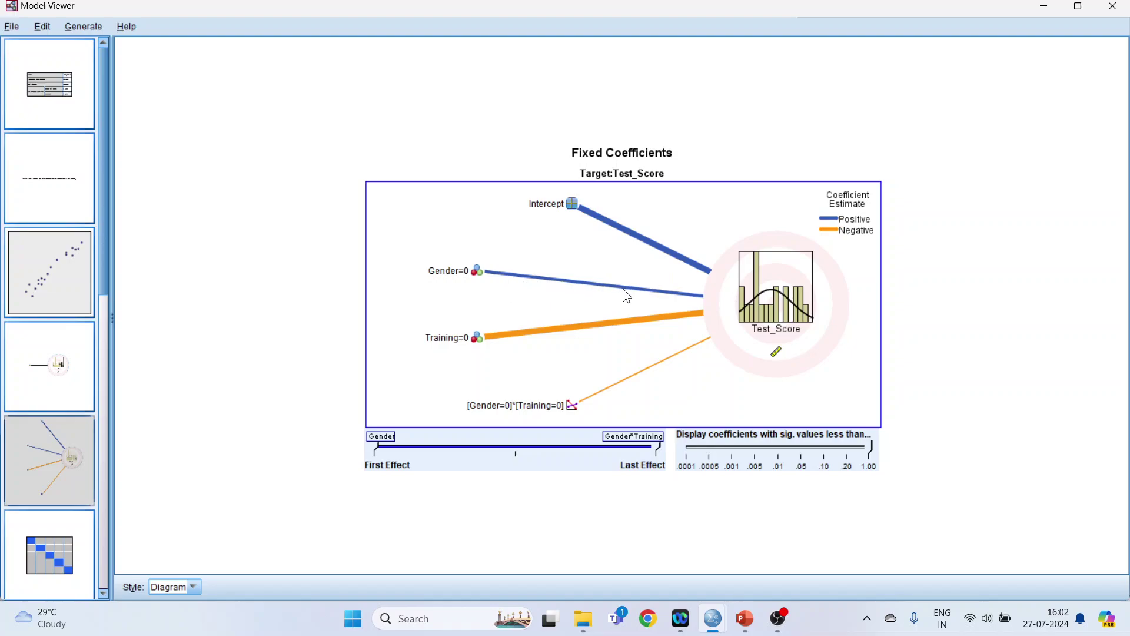
mouse_move(722, 309)
mouse_move(566, 336)
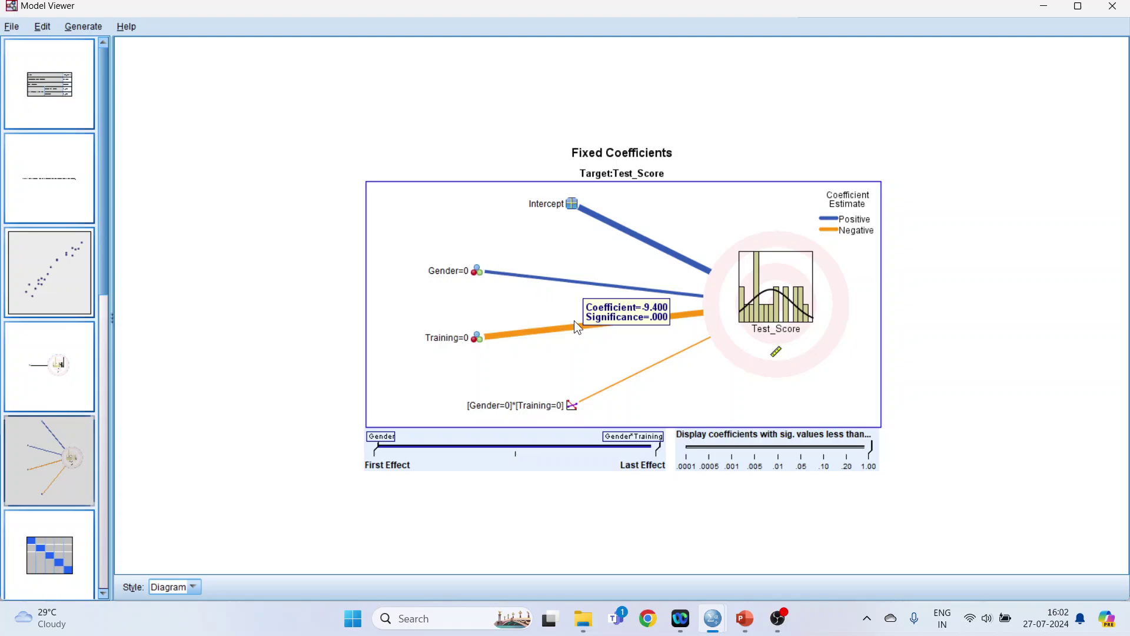
mouse_move(712, 285)
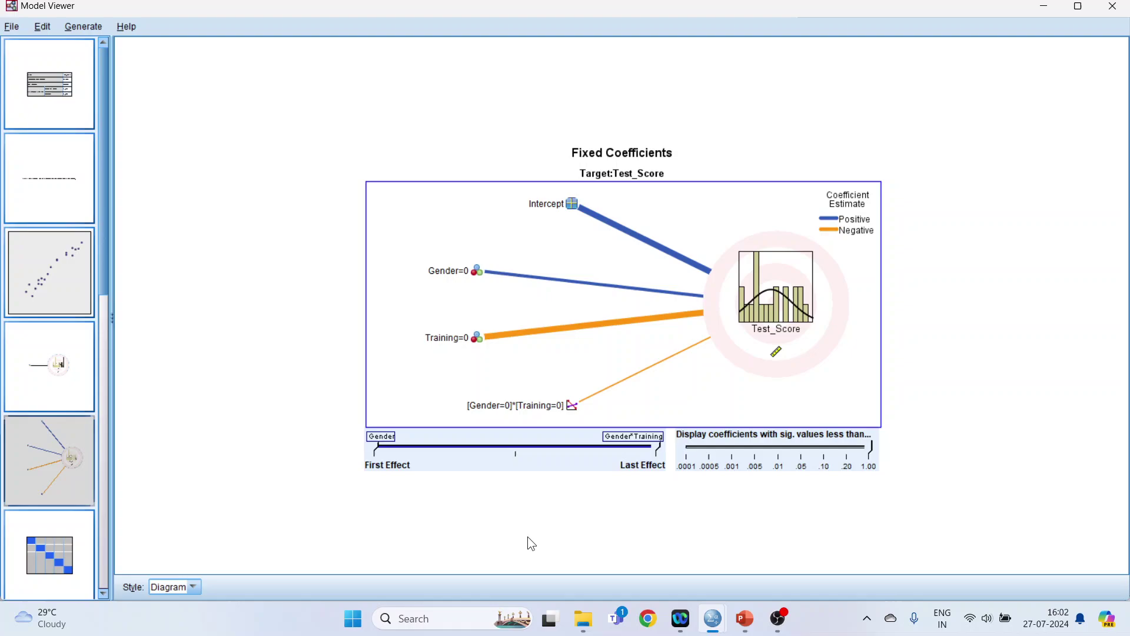
Filter coefficients to significance about .05 and show the Fixed Coefficients in table style.
drag(870, 447, 803, 450)
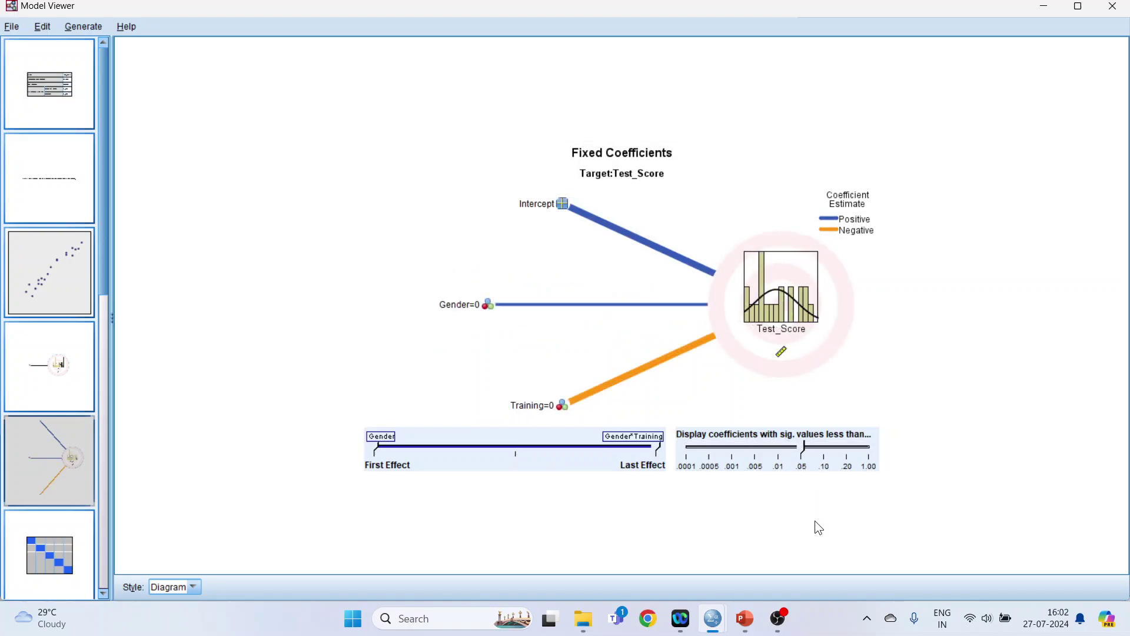
click(194, 588)
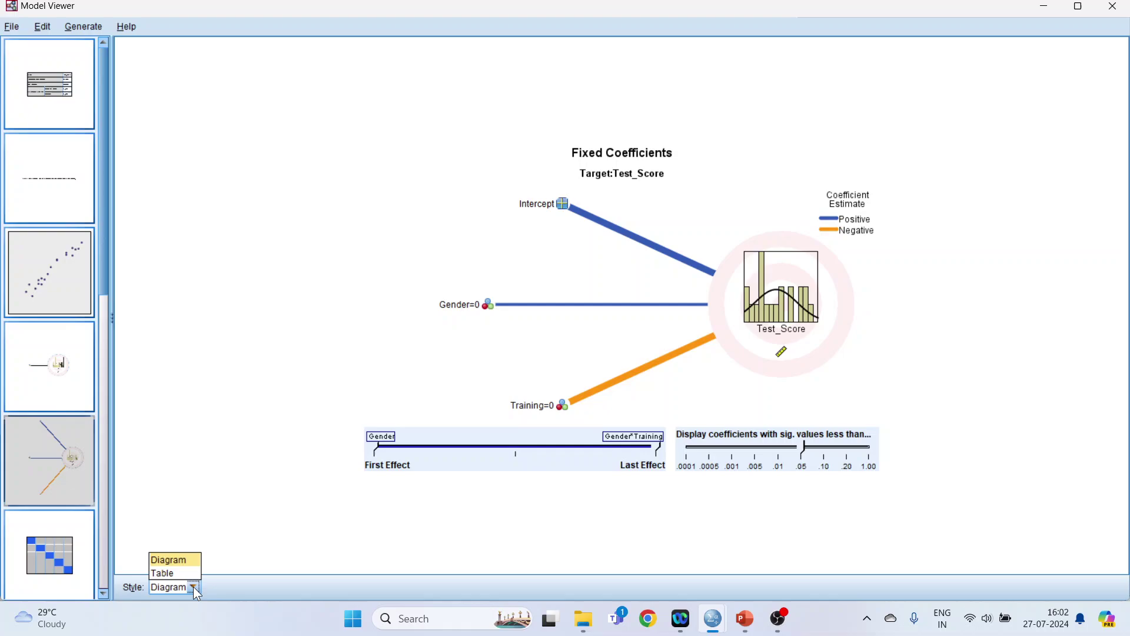
click(177, 573)
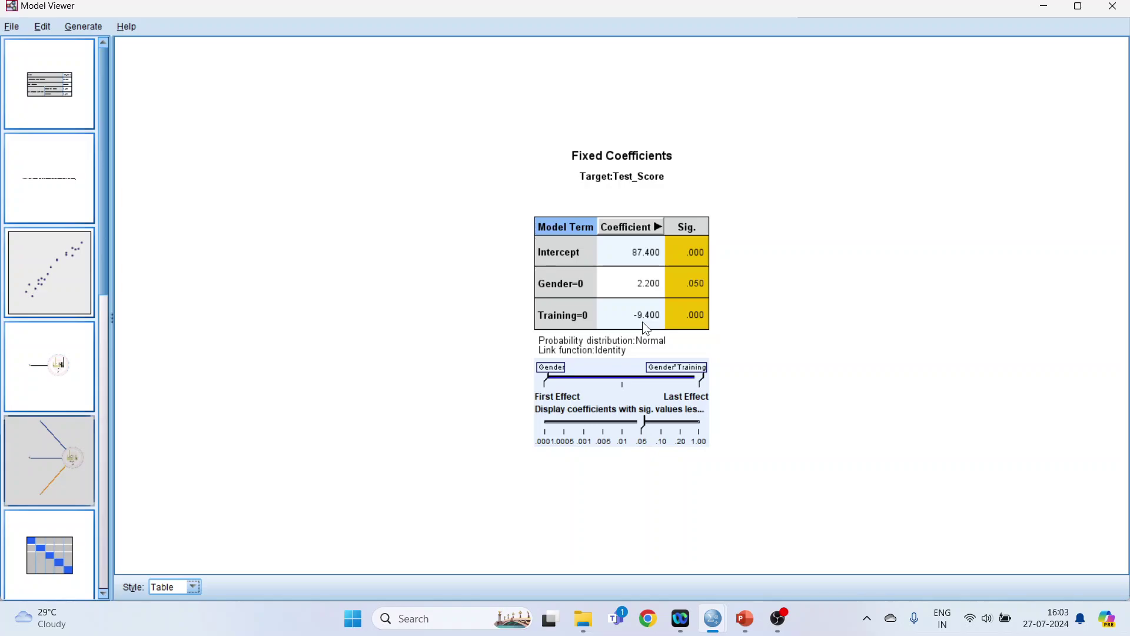
View the Random Effect Covariances and Covariance Parameters tables, then the Significant Effects charts.
click(47, 552)
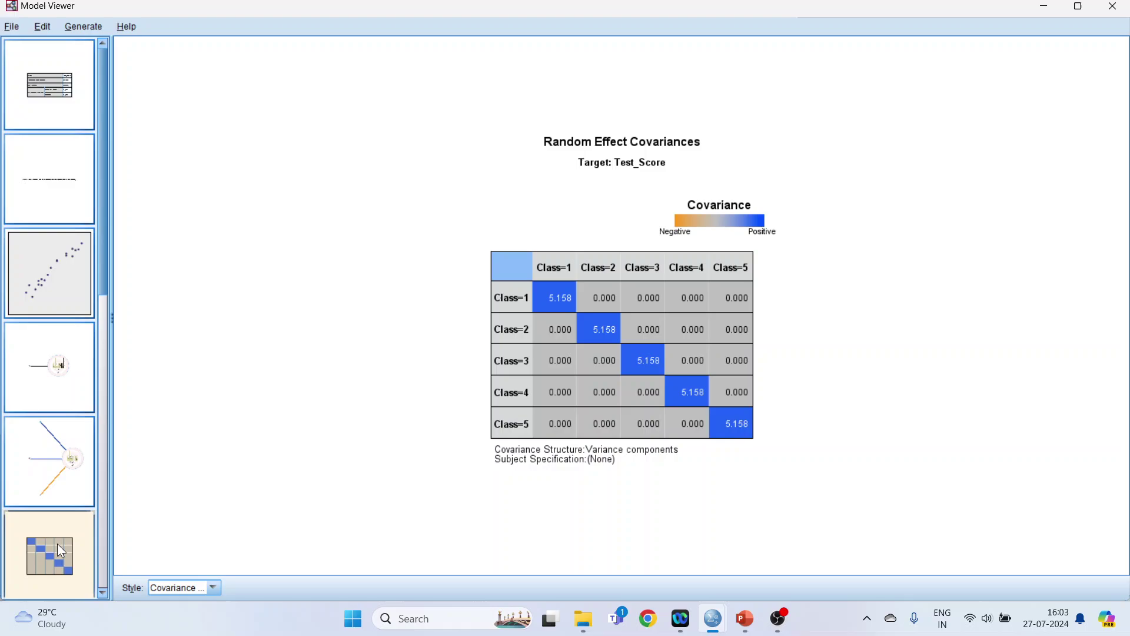
drag(104, 289, 99, 422)
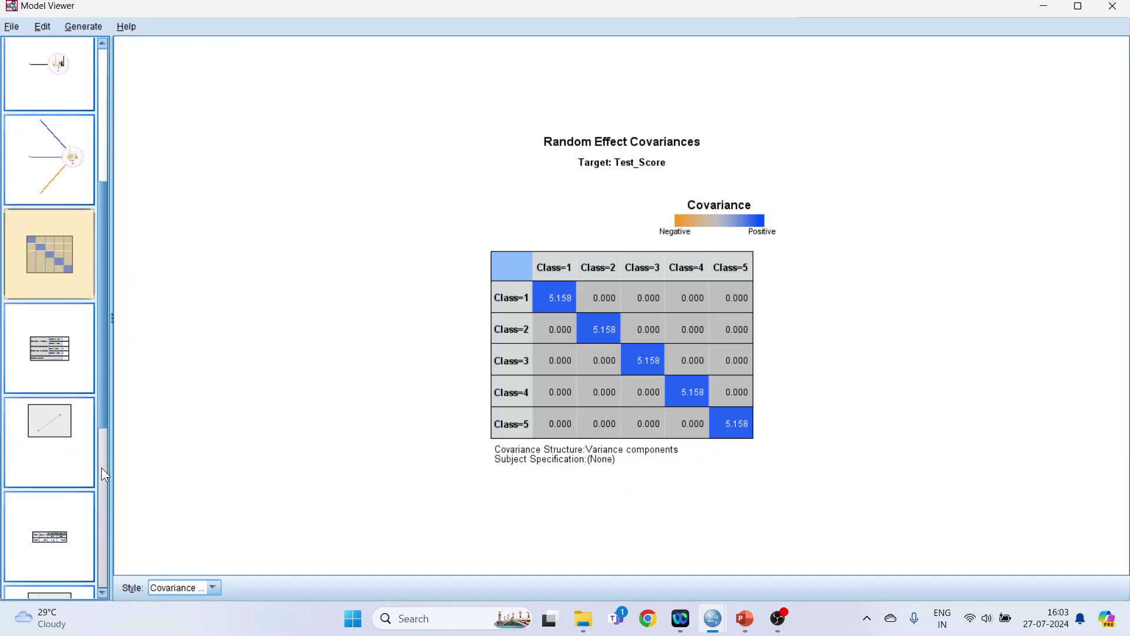
click(68, 382)
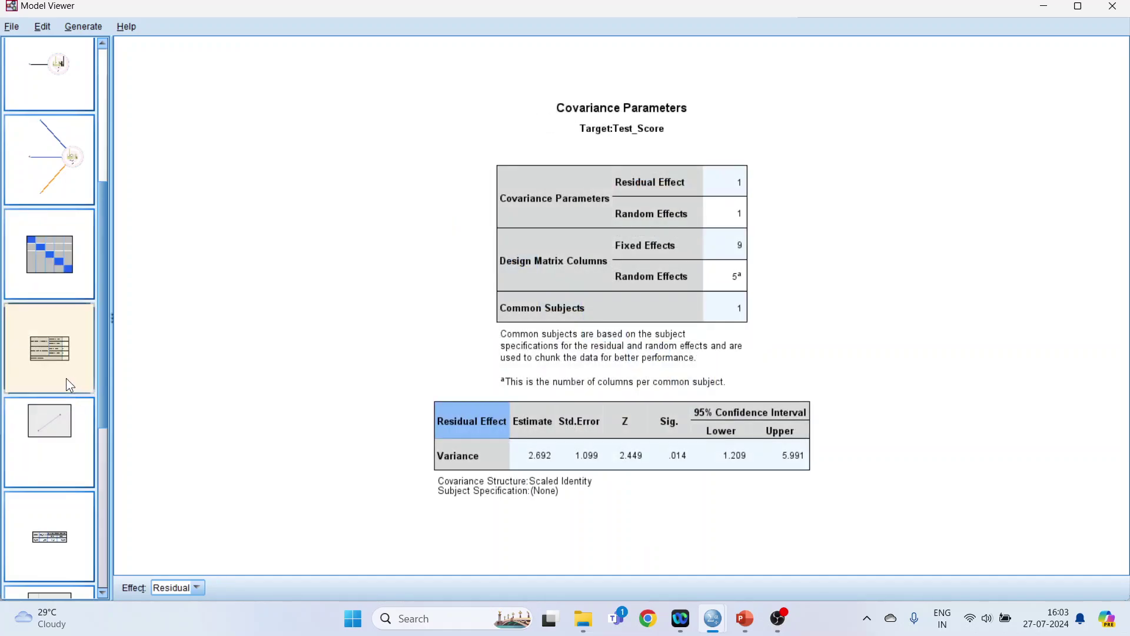
click(66, 443)
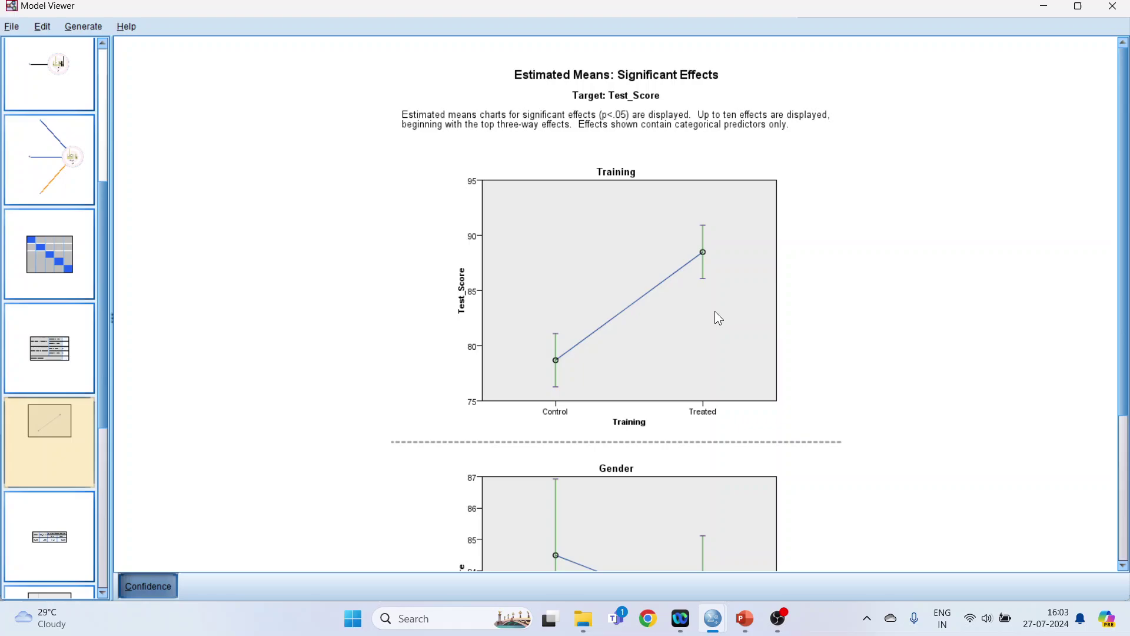
Scroll down to the Gender chart below Training, then reopen the Fixed Coefficients table.
scroll(815, 372, down, 1)
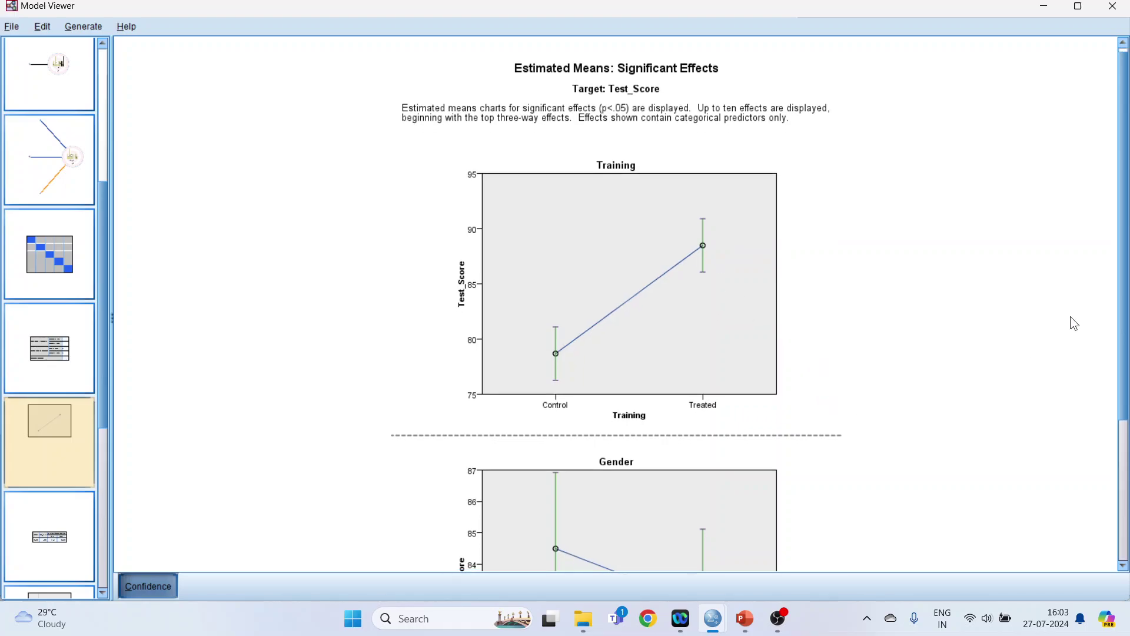
drag(1125, 312, 1128, 458)
click(561, 410)
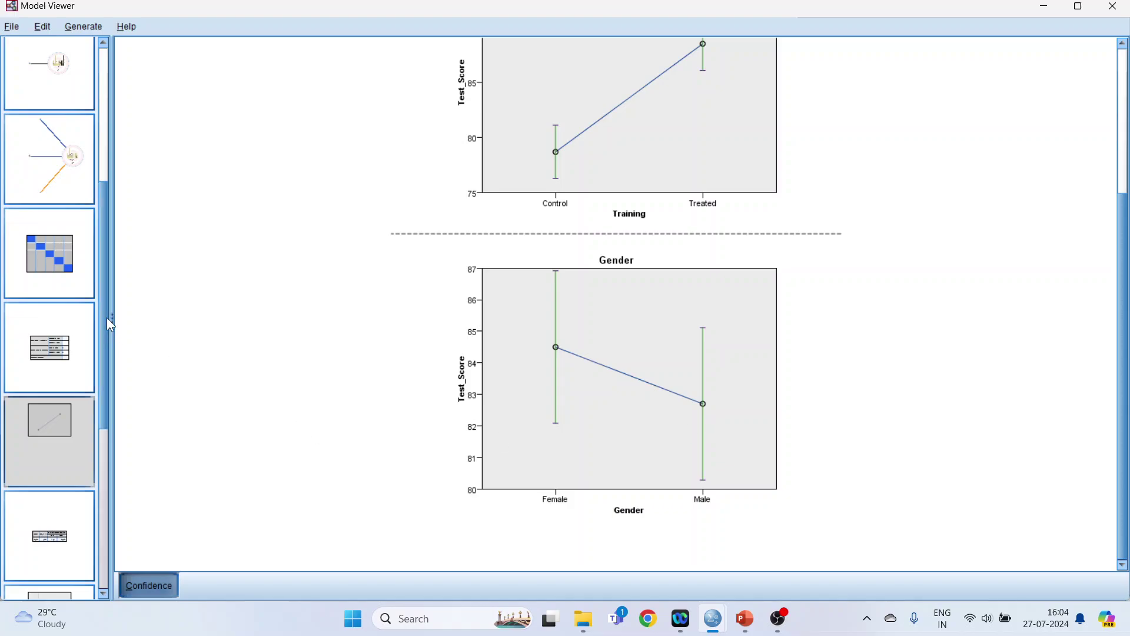
drag(108, 309, 114, 164)
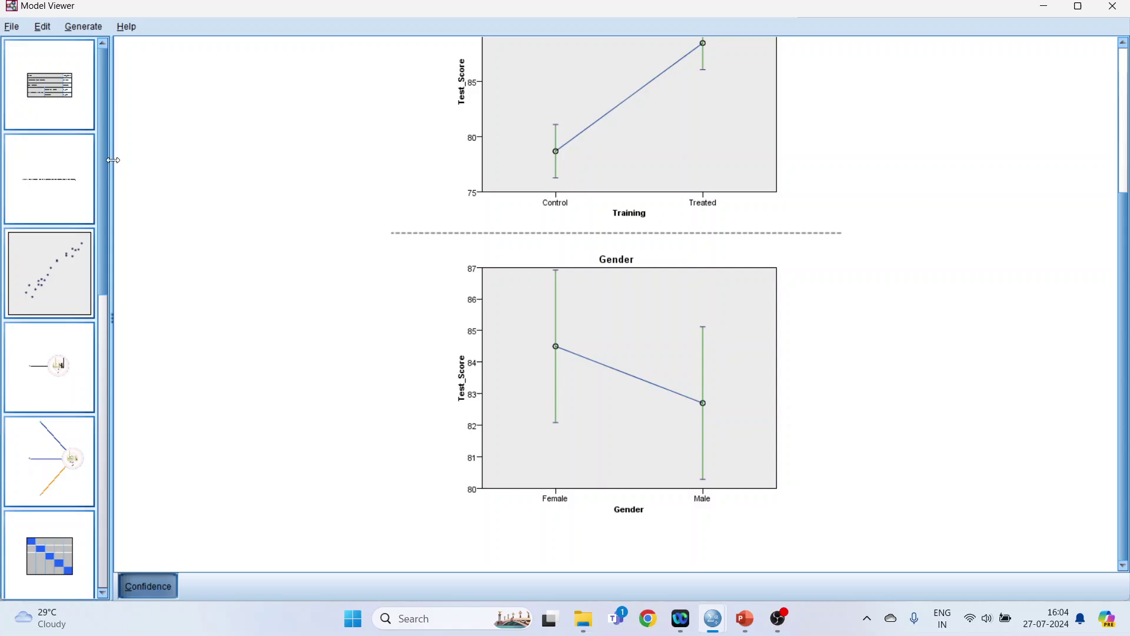
click(55, 472)
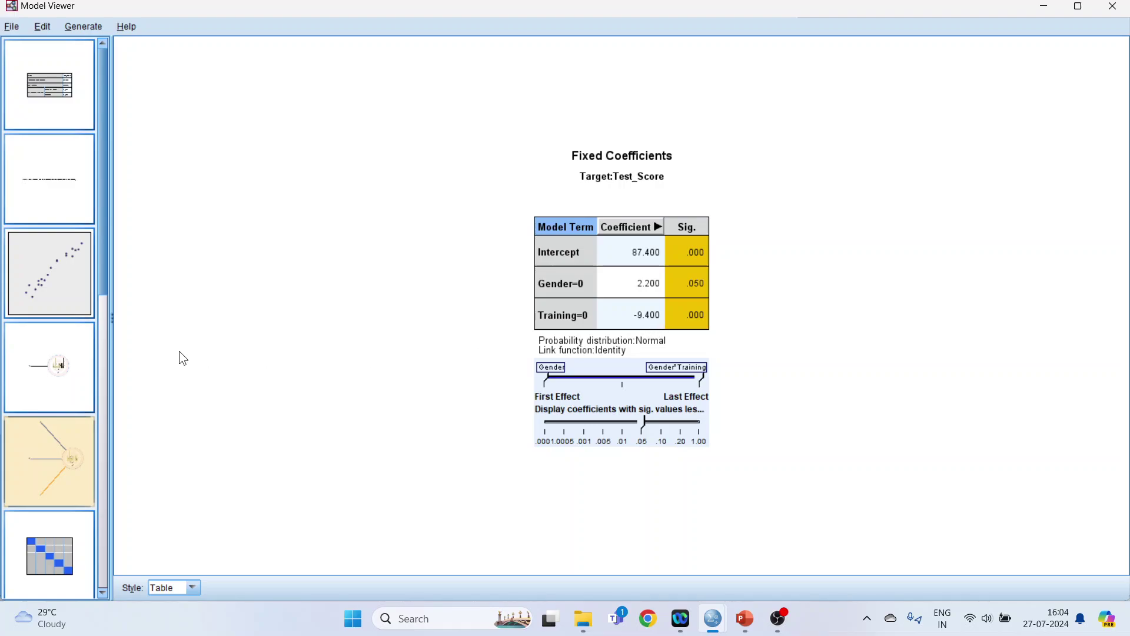
Show the Estimated Means charts for Gender, then for Training.
drag(101, 292, 103, 483)
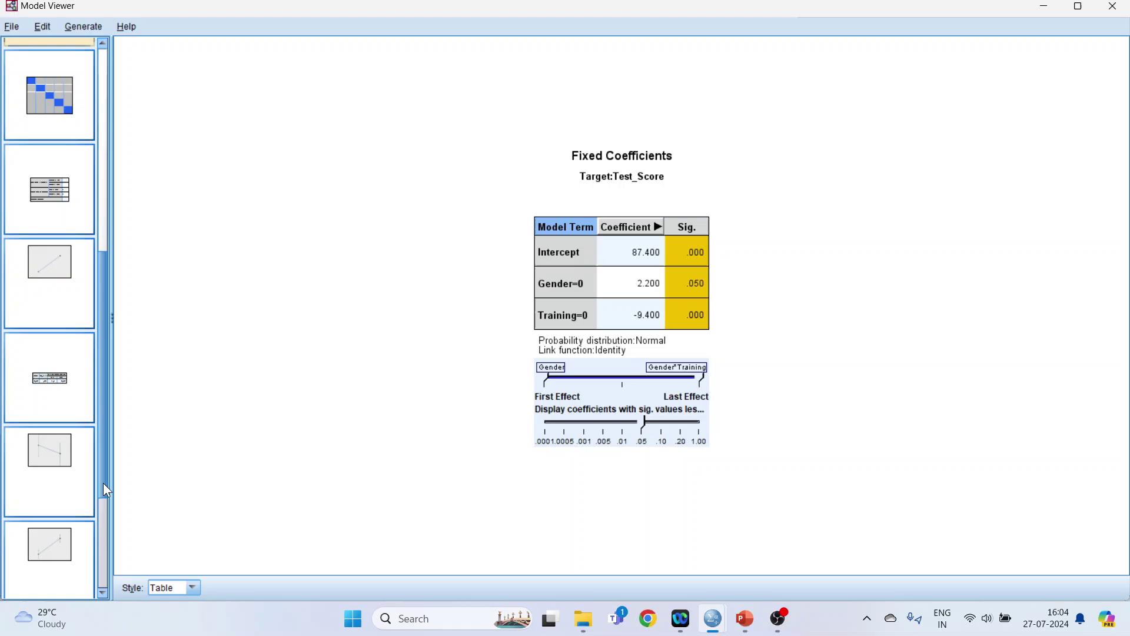
click(81, 465)
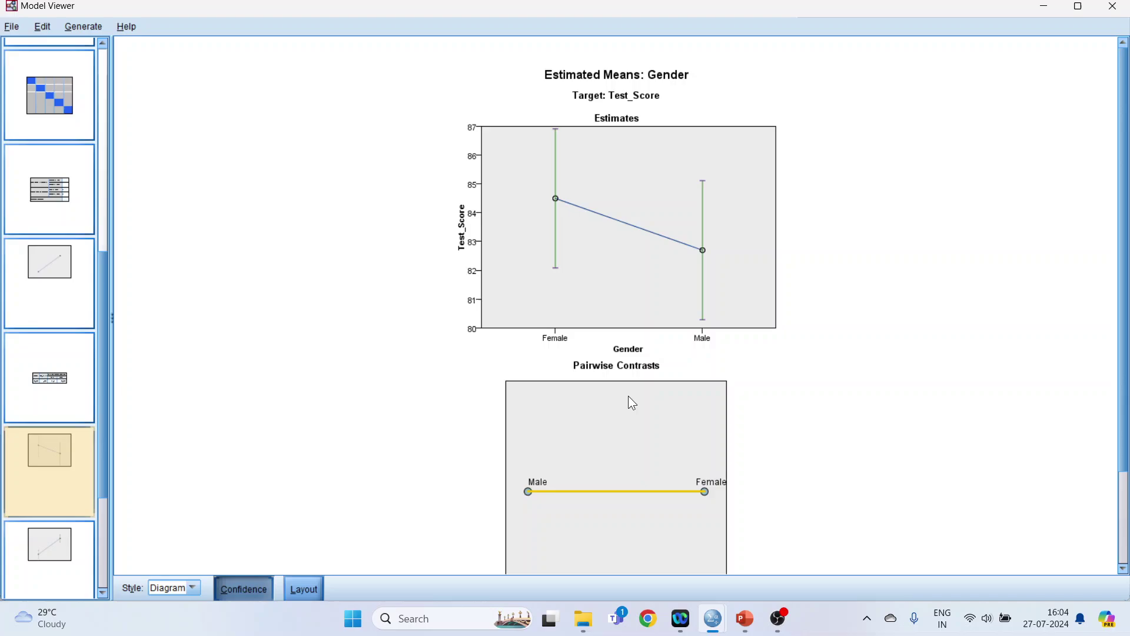
scroll(629, 396, down, 1)
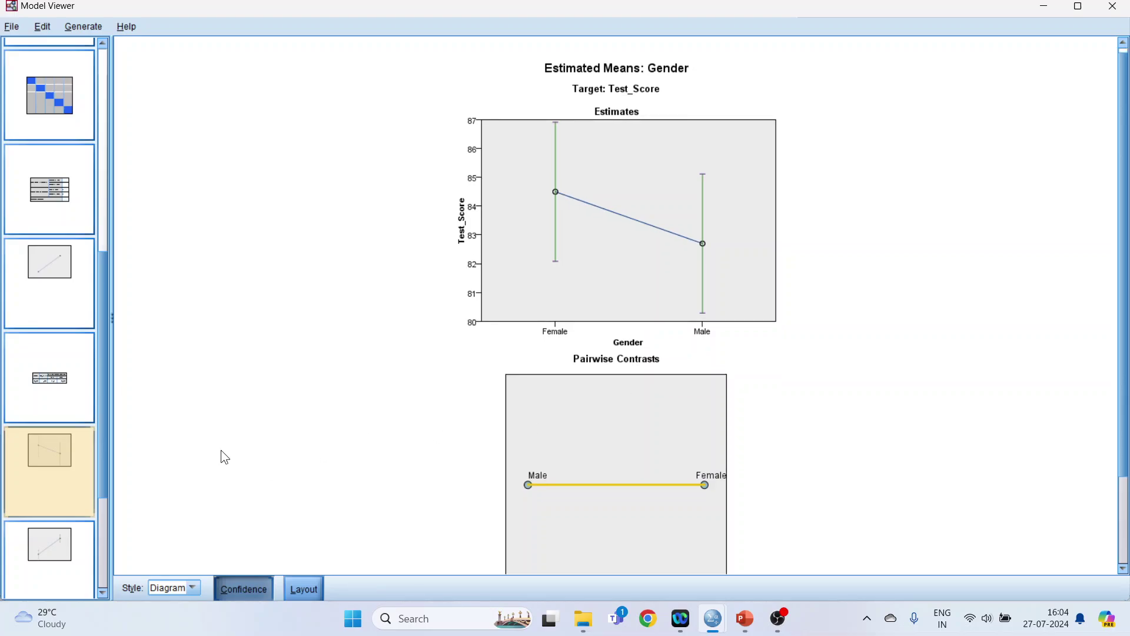
click(59, 543)
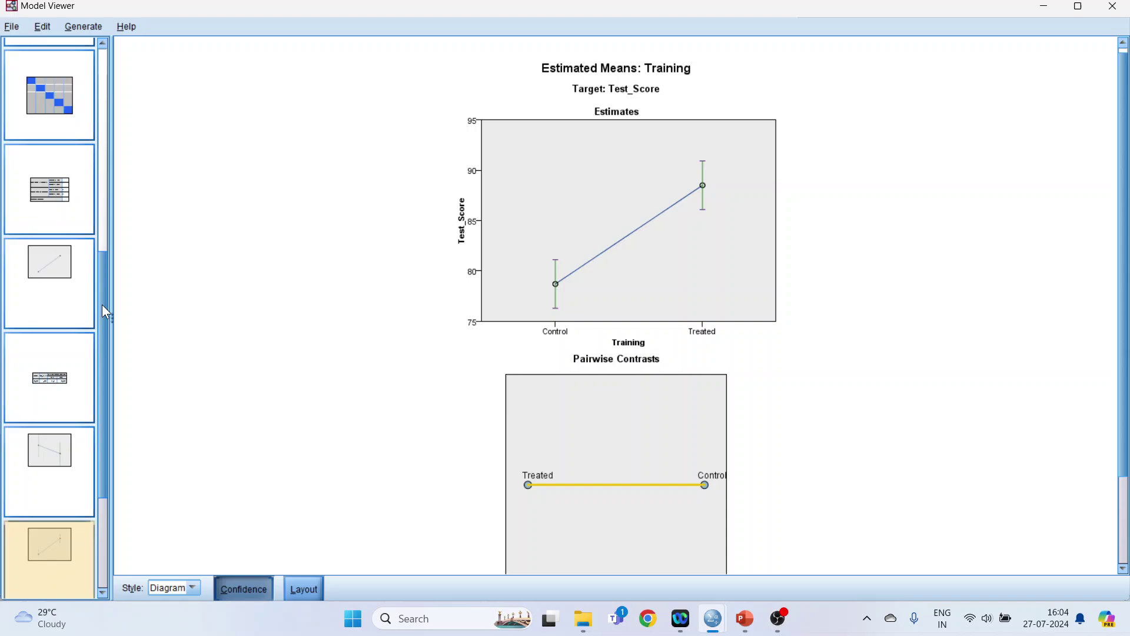
Revisit Fixed Coefficients, then return to Estimated Means: Training with its Treated–Control contrast.
drag(103, 307, 97, 244)
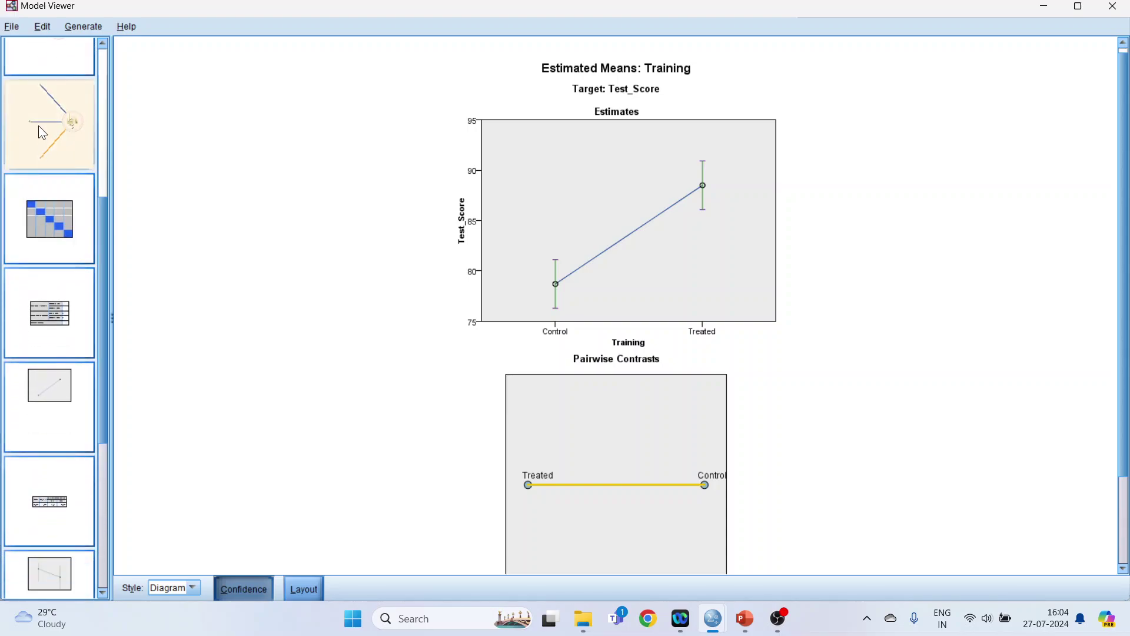
click(50, 150)
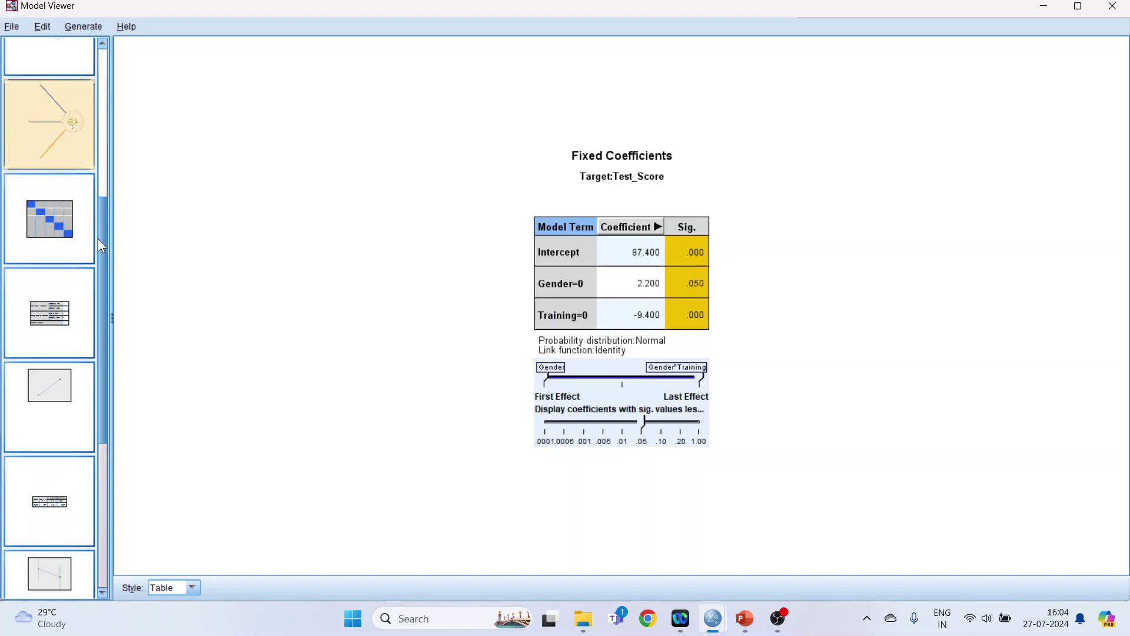
drag(98, 238, 102, 344)
click(49, 440)
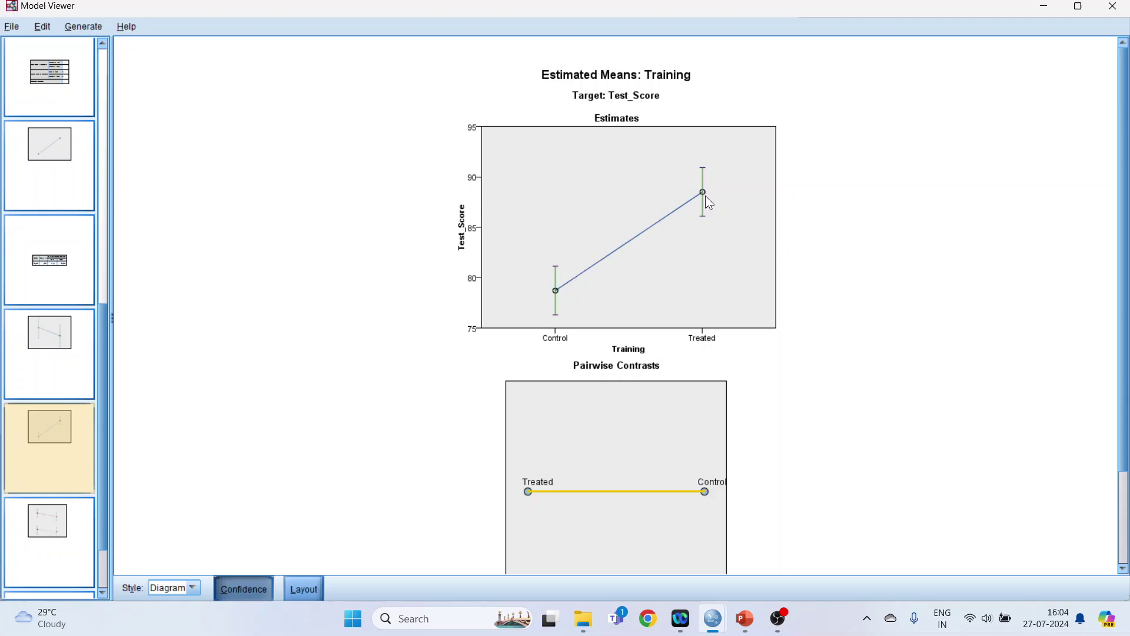
scroll(740, 329, down, 1)
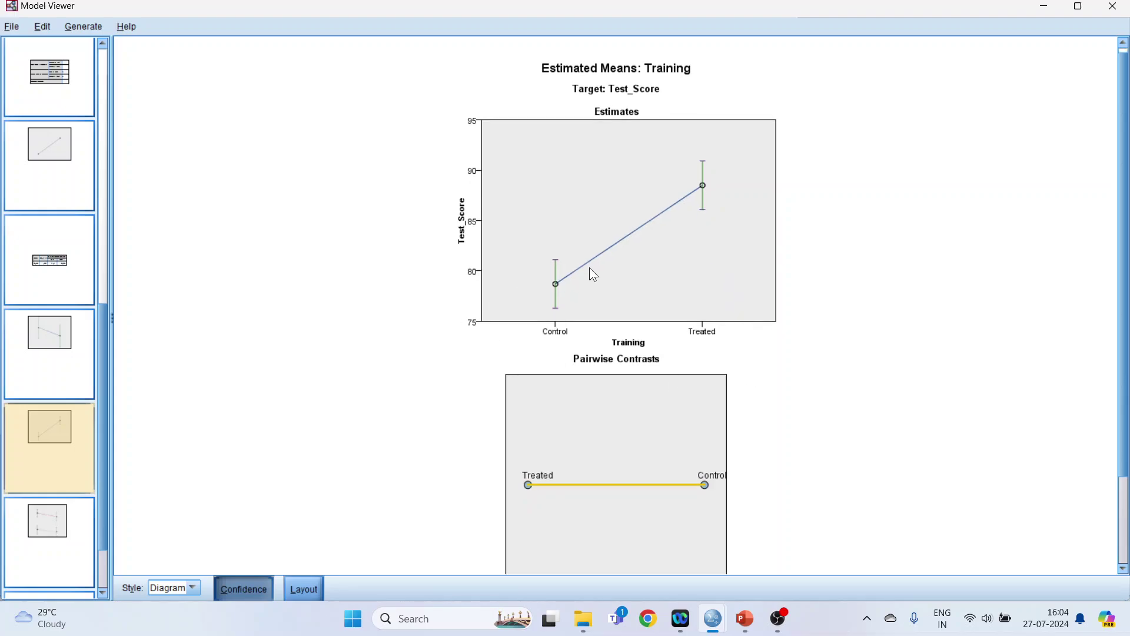
scroll(306, 383, down, 1)
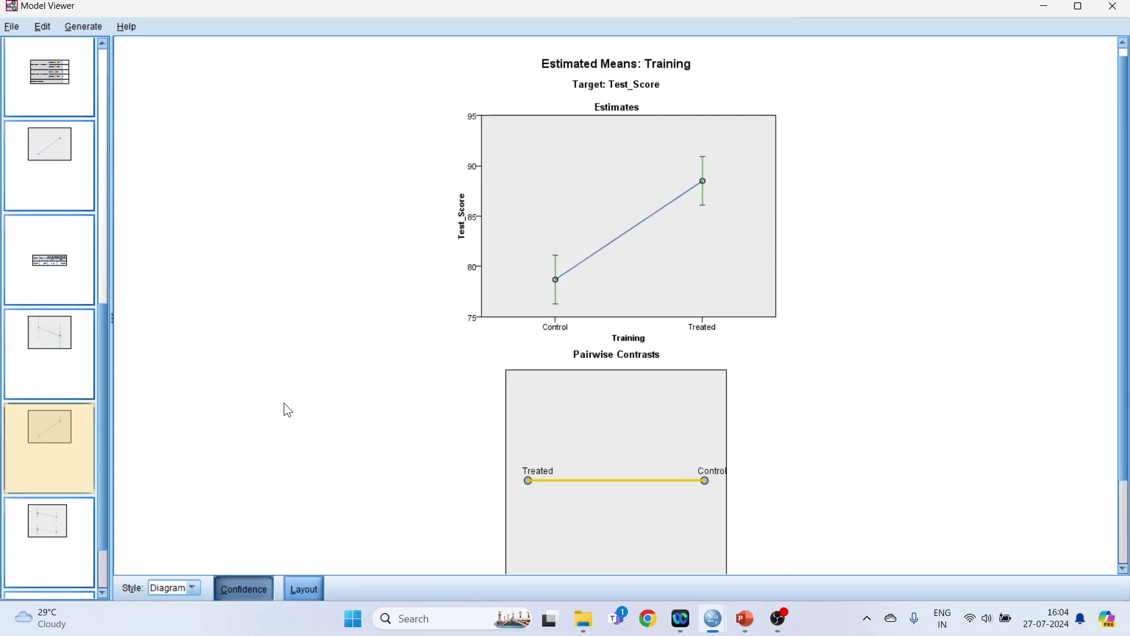
Display the Gender*Training estimated means, with Treated above Control for both Female and Male.
click(48, 522)
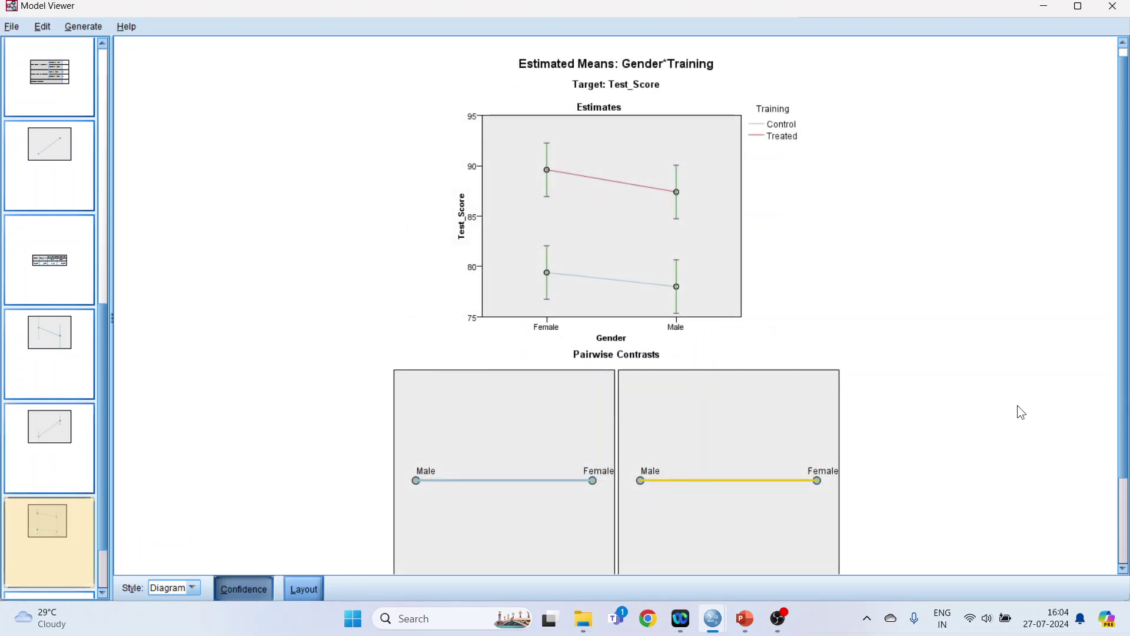
scroll(548, 290, down, 2)
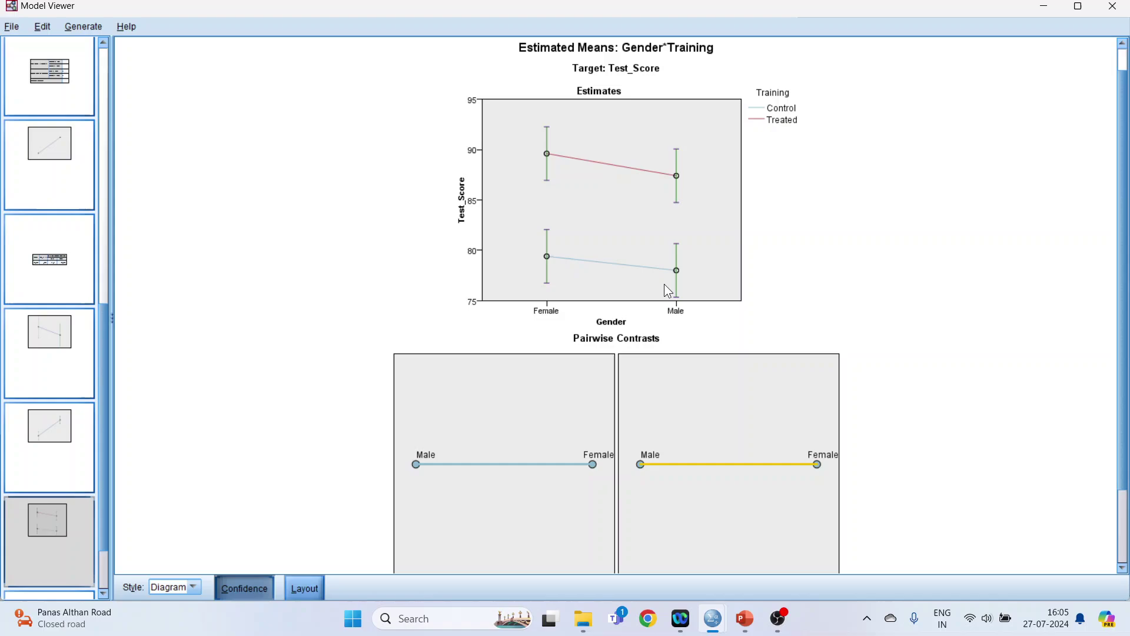
click(747, 619)
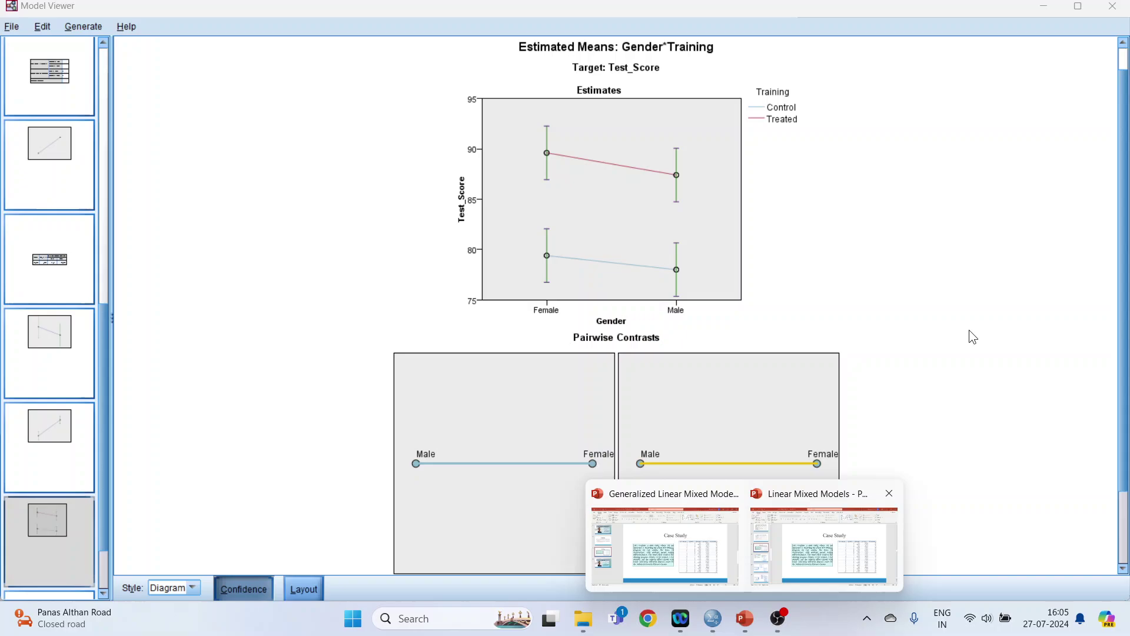
Switch to the Generalized Linear Mixed Models deck in PowerPoint, showing its Thank You slide.
click(665, 544)
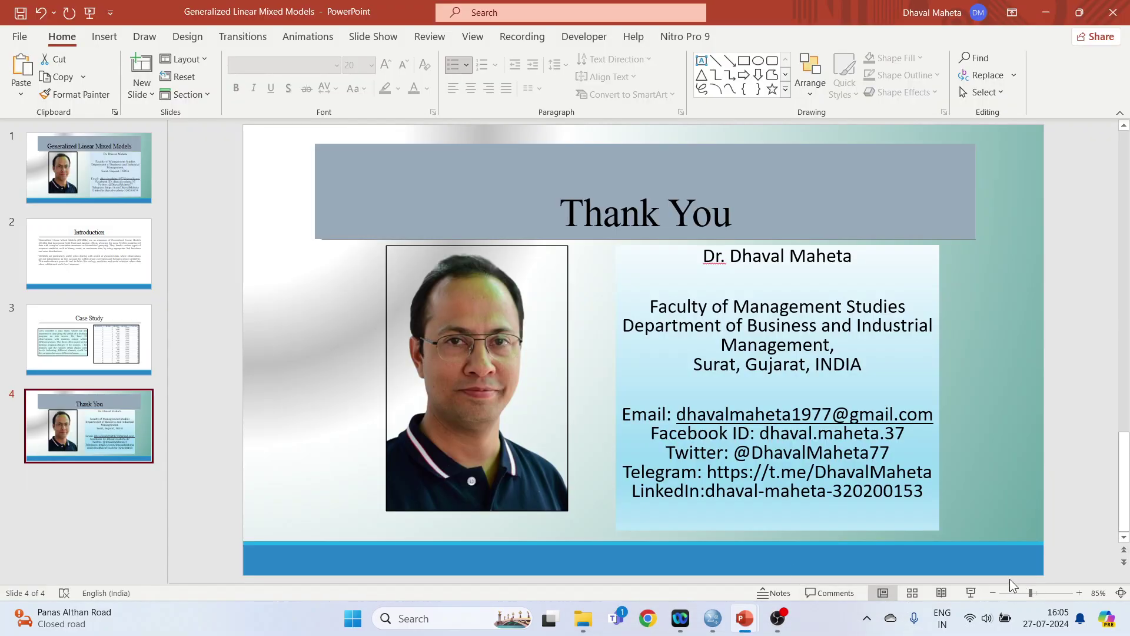